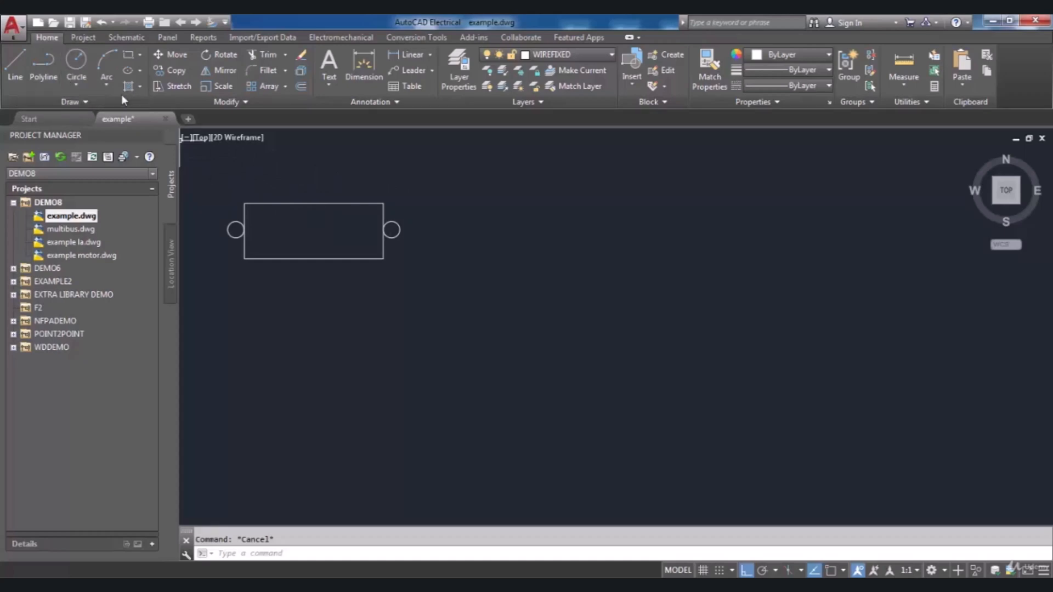
- Draw a second rectangle, similar in size to the existing one, in the empty space to its right
click(131, 54)
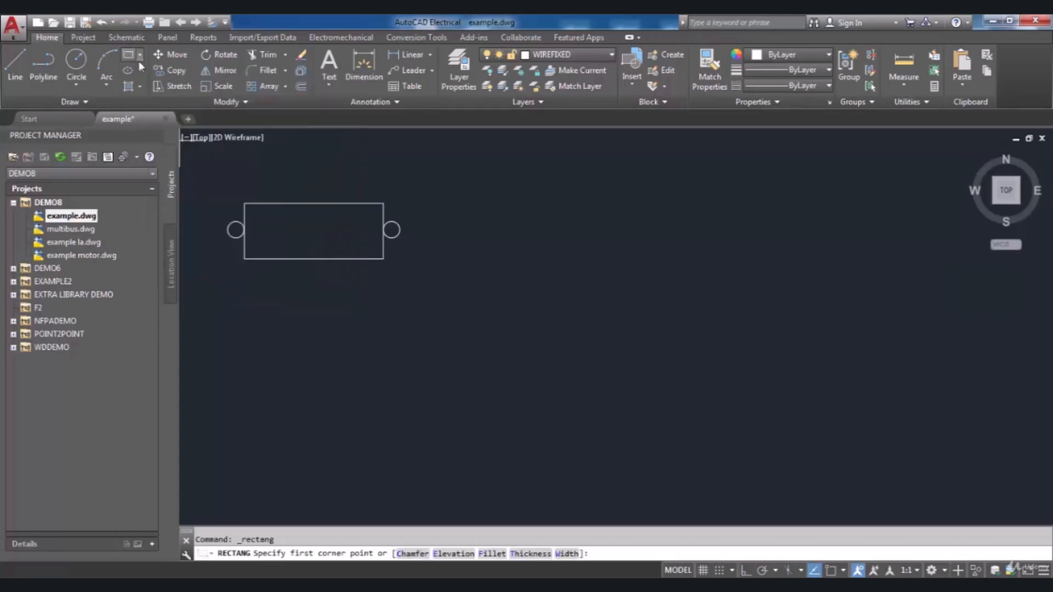
click(599, 206)
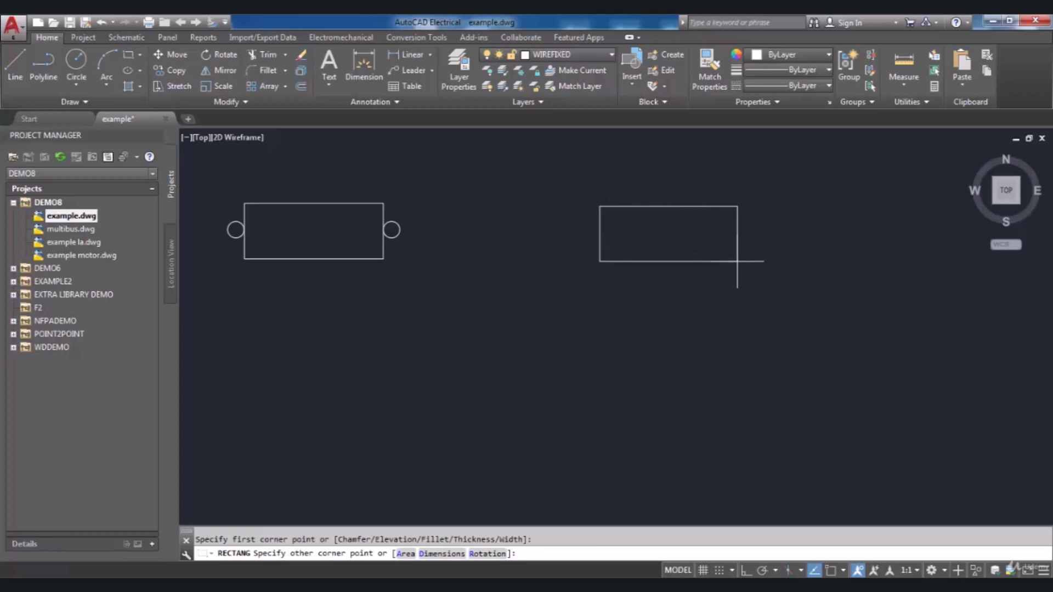
click(737, 261)
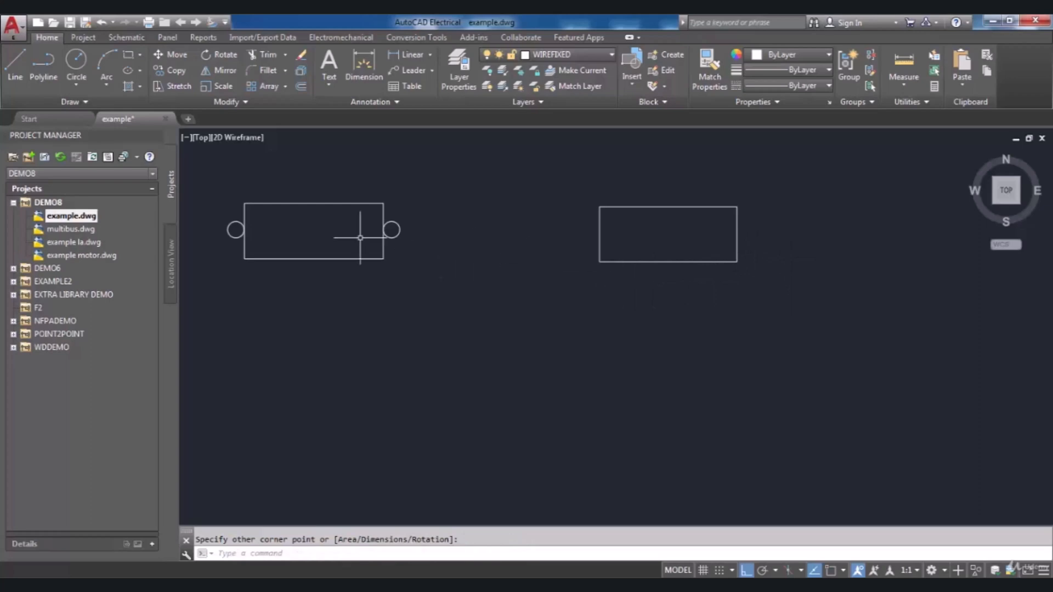
- Draw a circle of about 0.4 radius touching the middle of the new rectangle's left edge
click(76, 87)
click(84, 108)
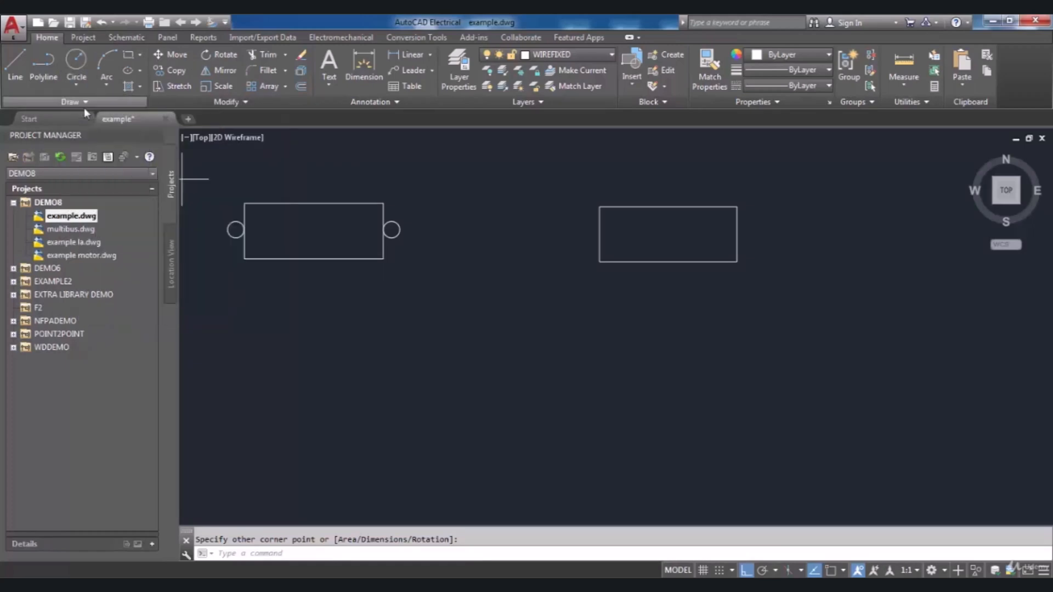
scroll(595, 230, up, 4)
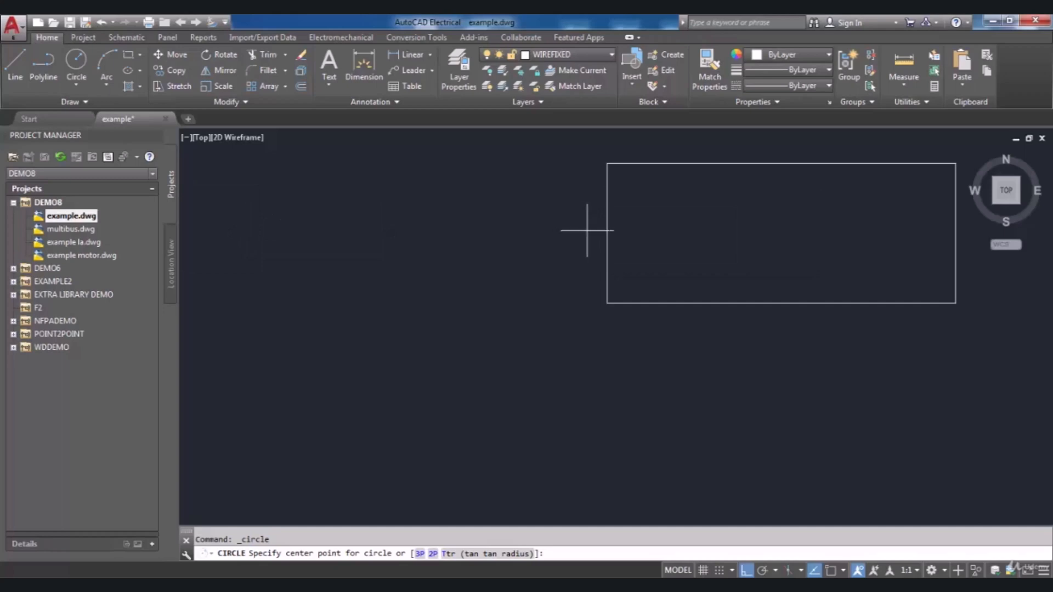
click(589, 230)
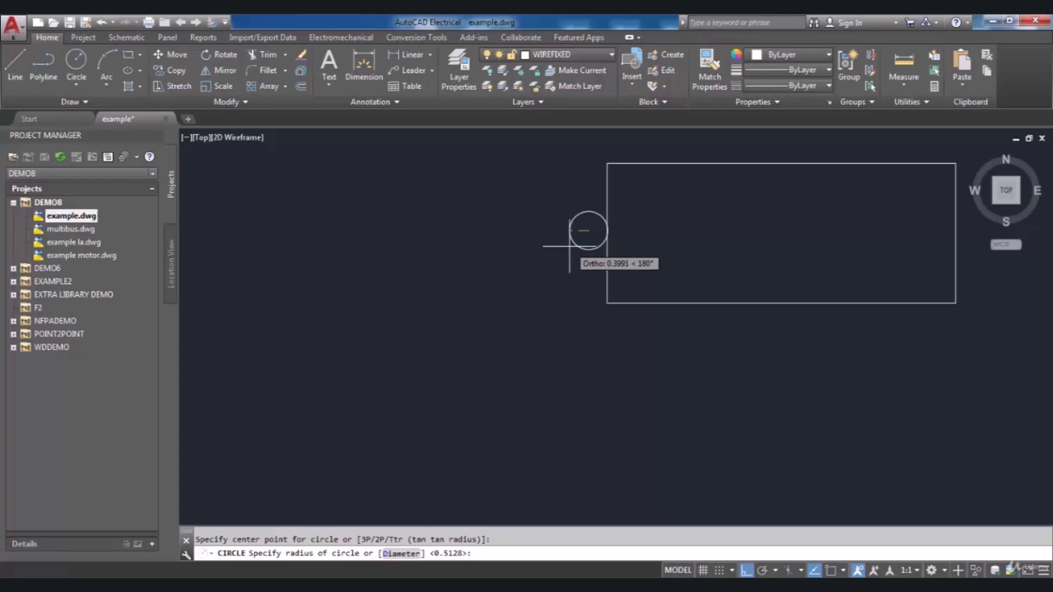
click(570, 244)
- Copy the new circle by its center horizontally about 8.1 units to the outside of the rectangle's right edge
scroll(525, 268, down, 3)
scroll(635, 228, up, 2)
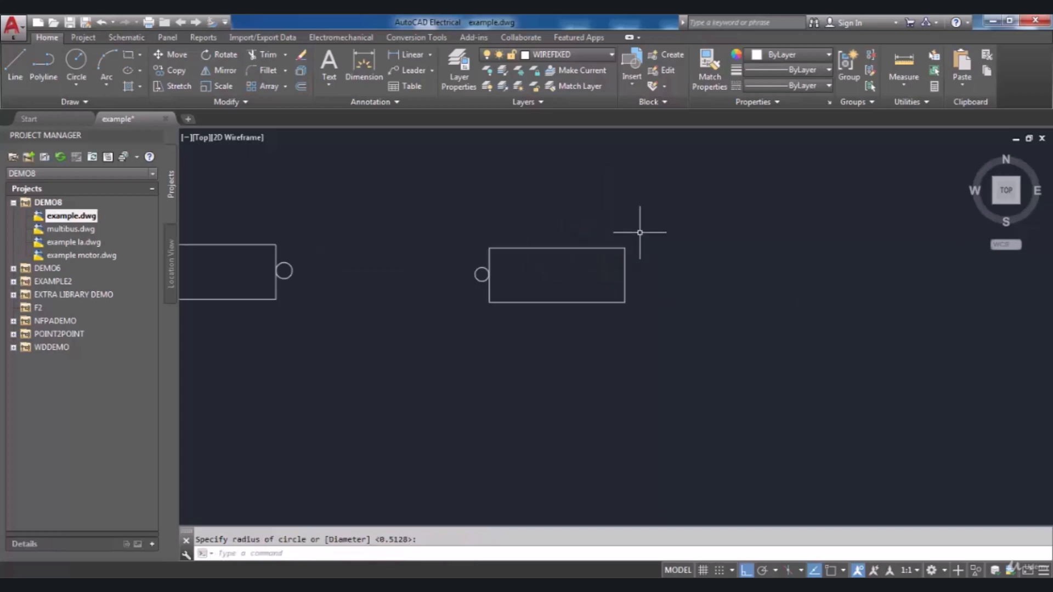
scroll(572, 235, down, 1)
scroll(526, 235, up, 1)
scroll(580, 244, down, 1)
scroll(574, 244, up, 1)
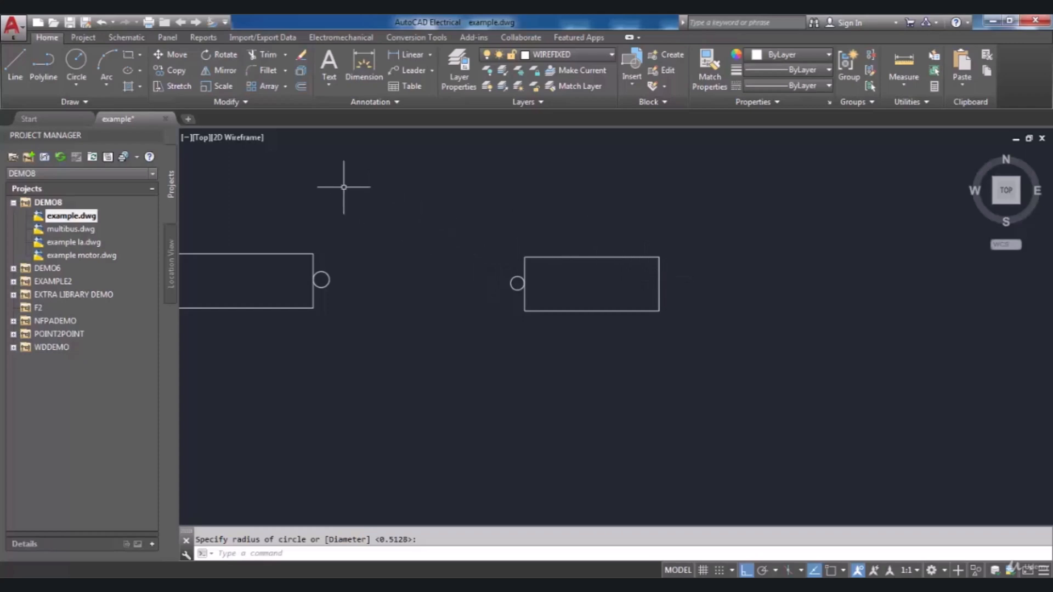
click(171, 73)
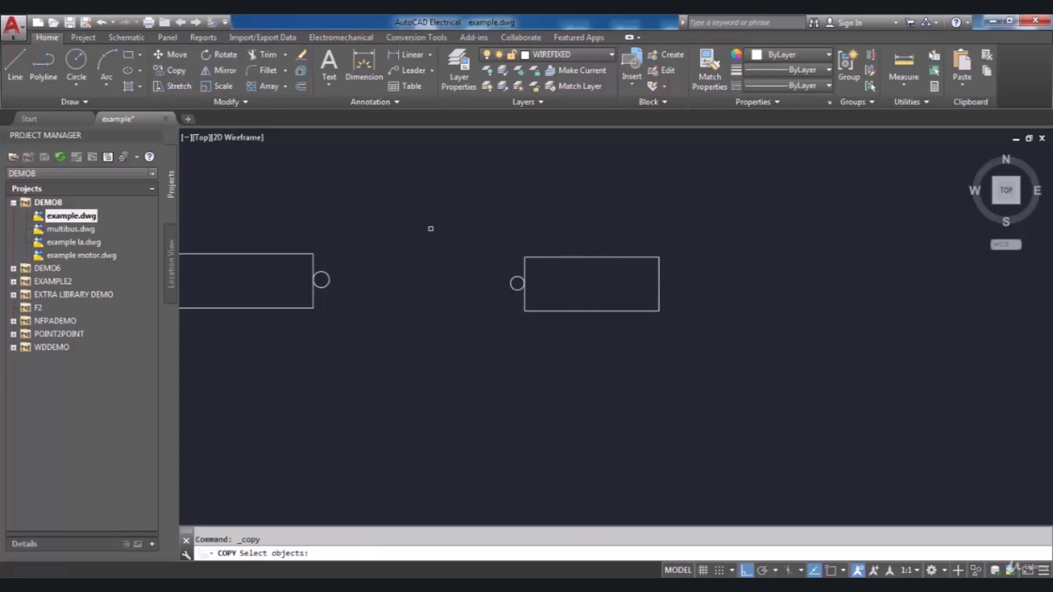
scroll(520, 275, up, 2)
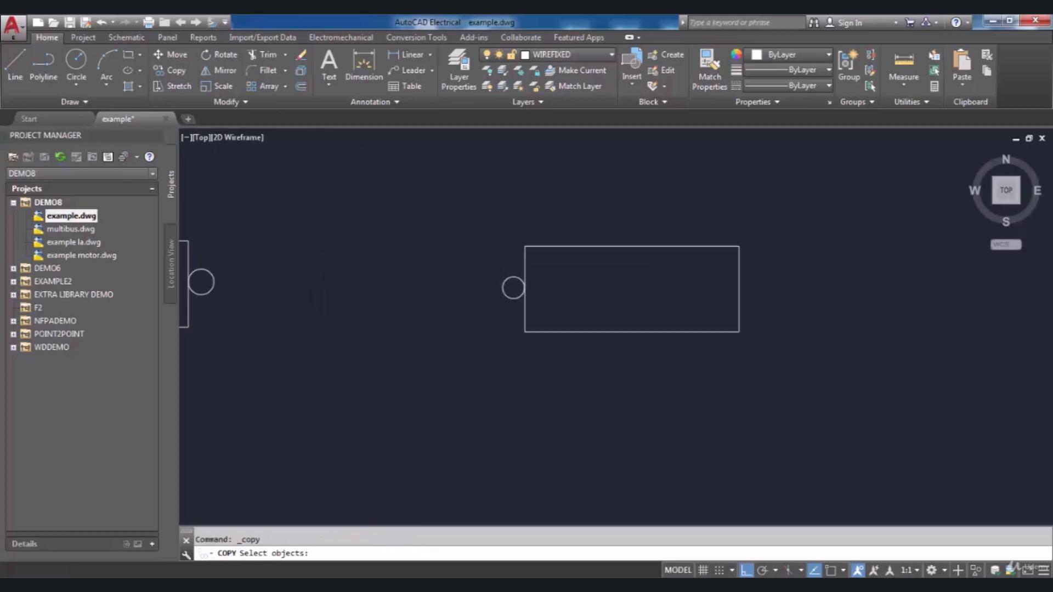
click(521, 280)
key(Return)
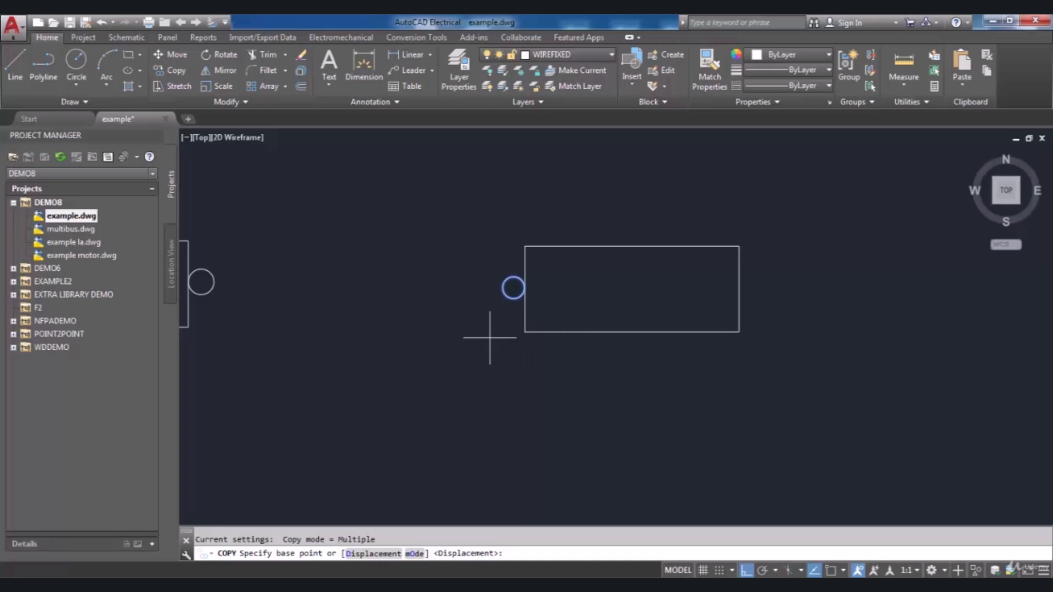
click(512, 288)
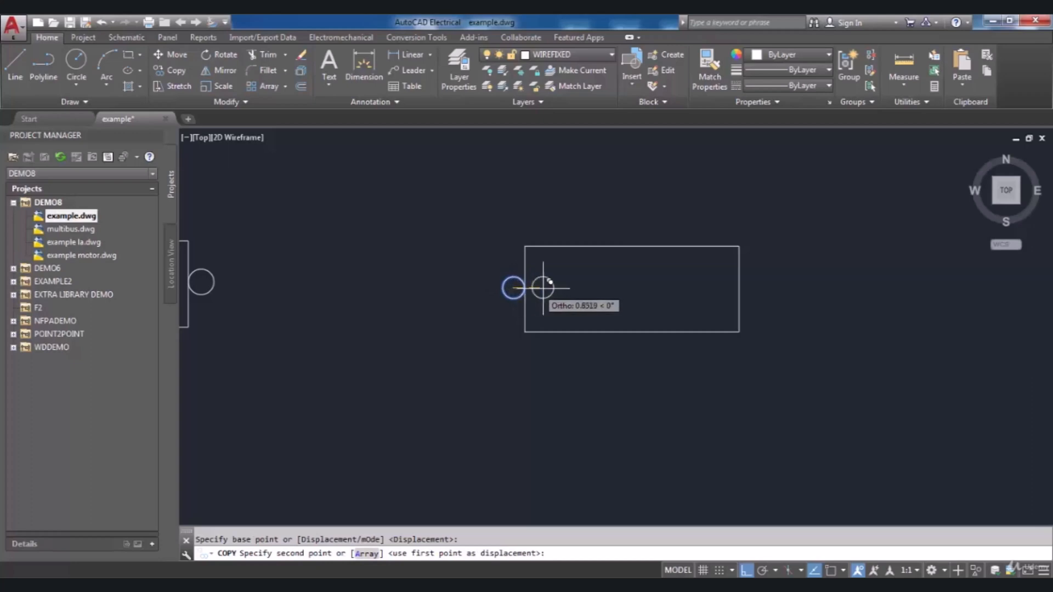
scroll(755, 284, up, 4)
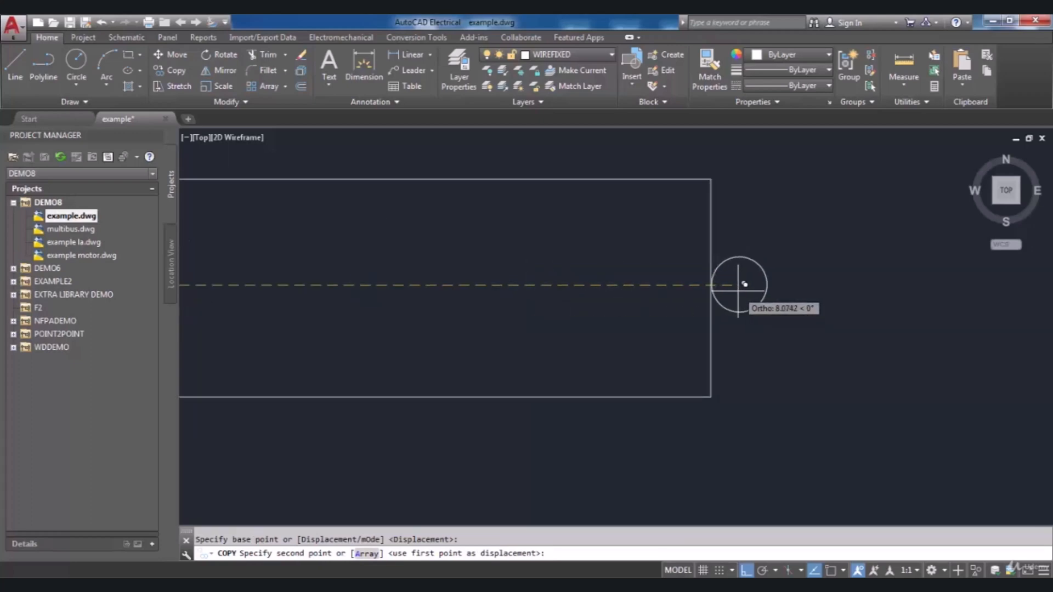
click(744, 284)
scroll(743, 282, down, 6)
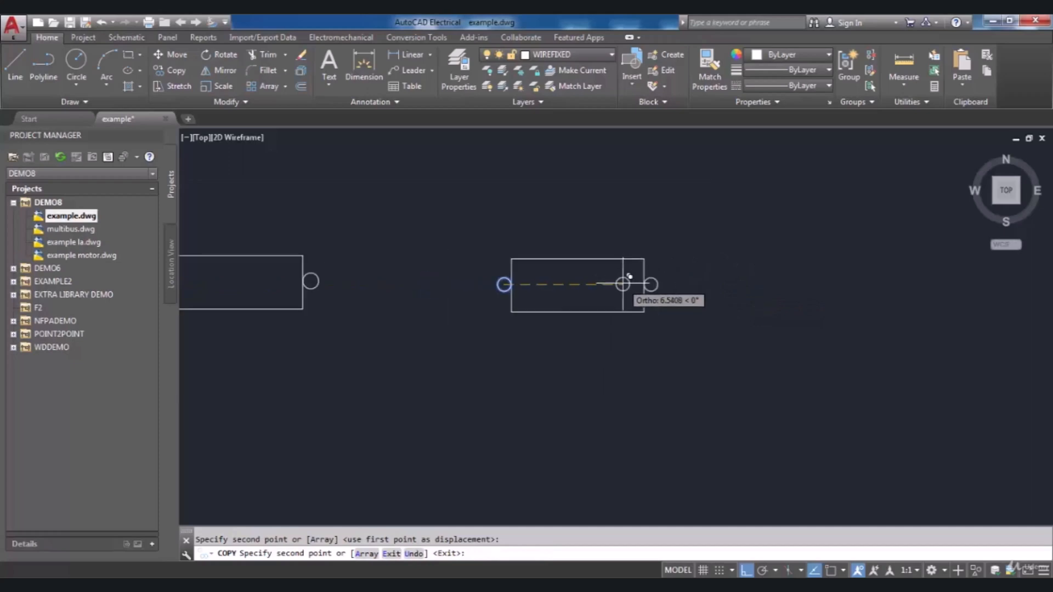
key(Escape)
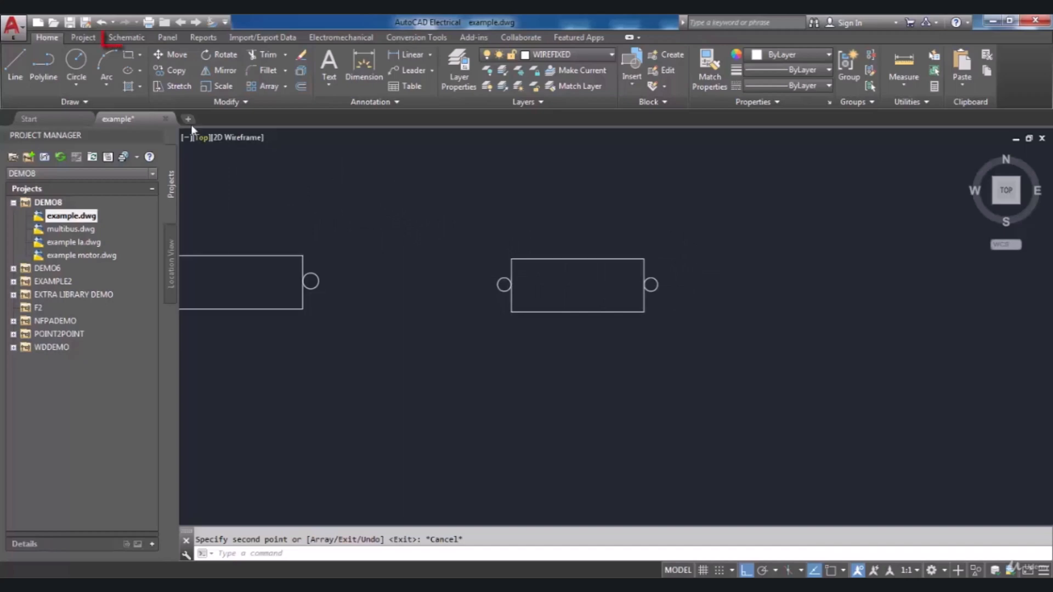
- Start Symbol Builder and select the new rectangle and its two circles as the symbol objects
click(127, 38)
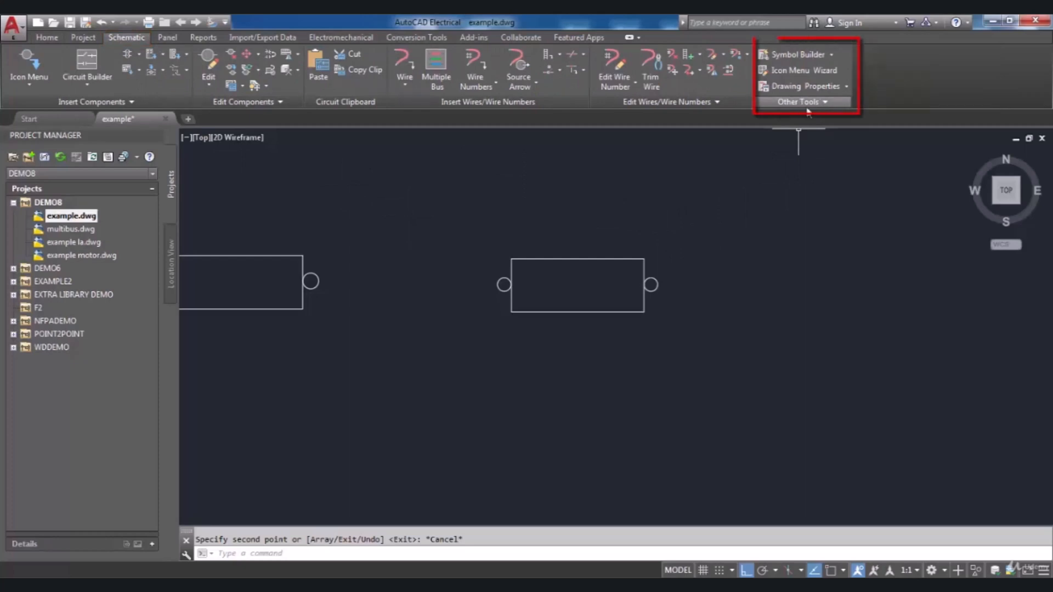
click(811, 55)
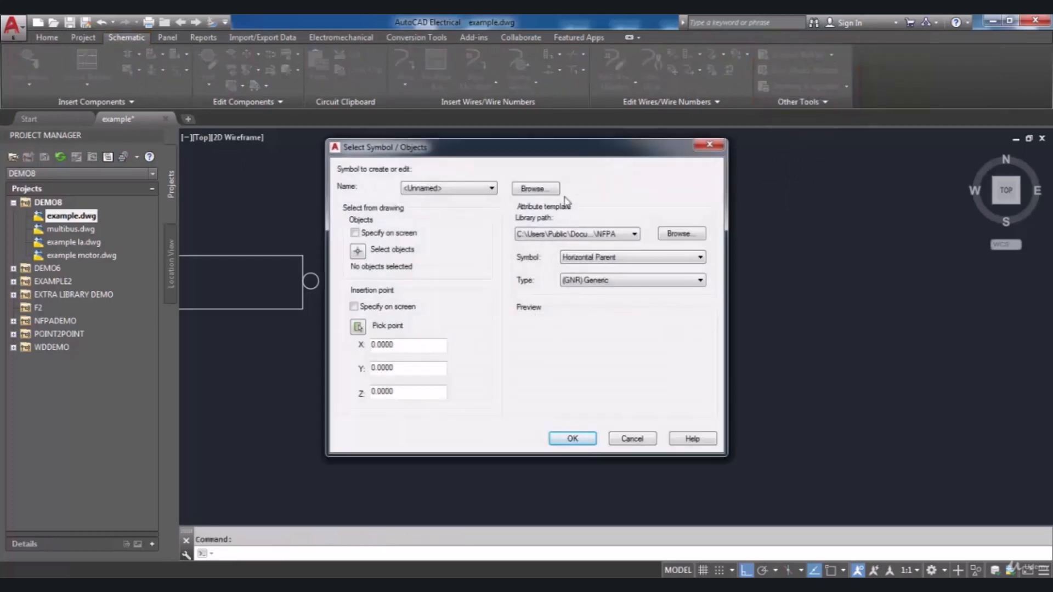
drag(532, 155, 507, 163)
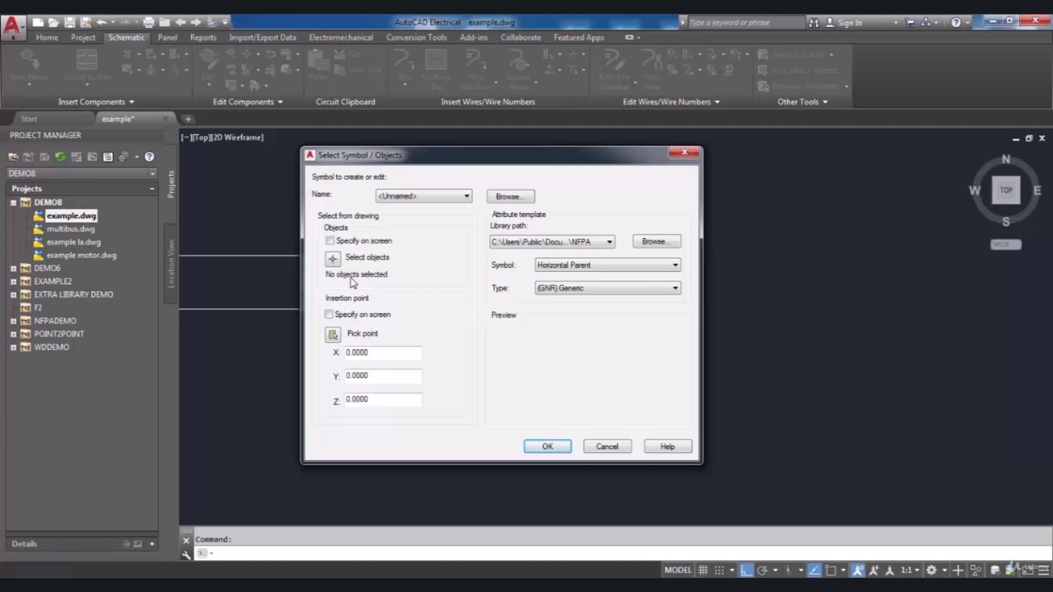
click(333, 258)
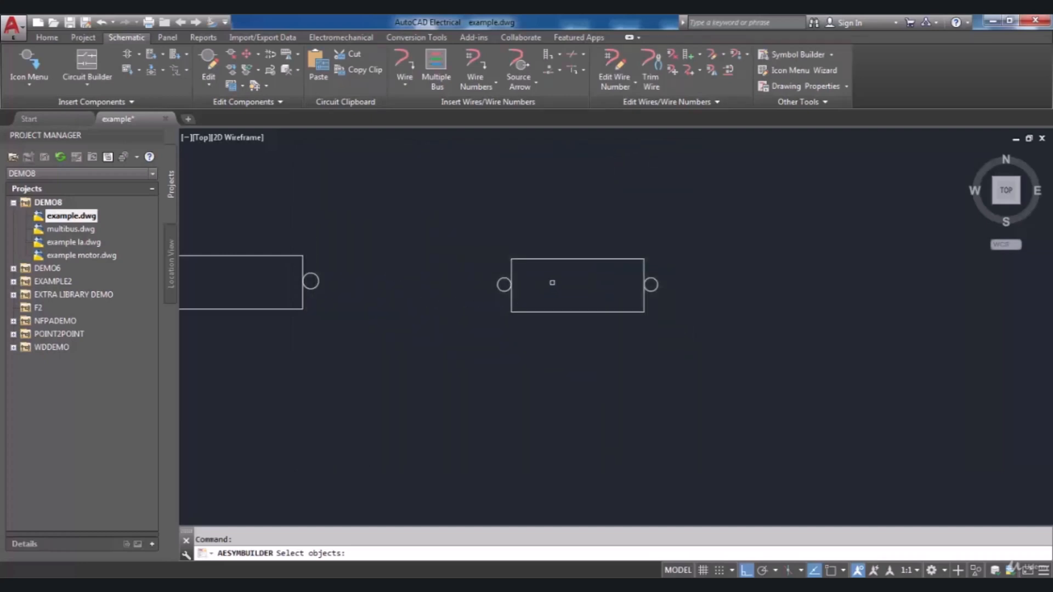
click(549, 259)
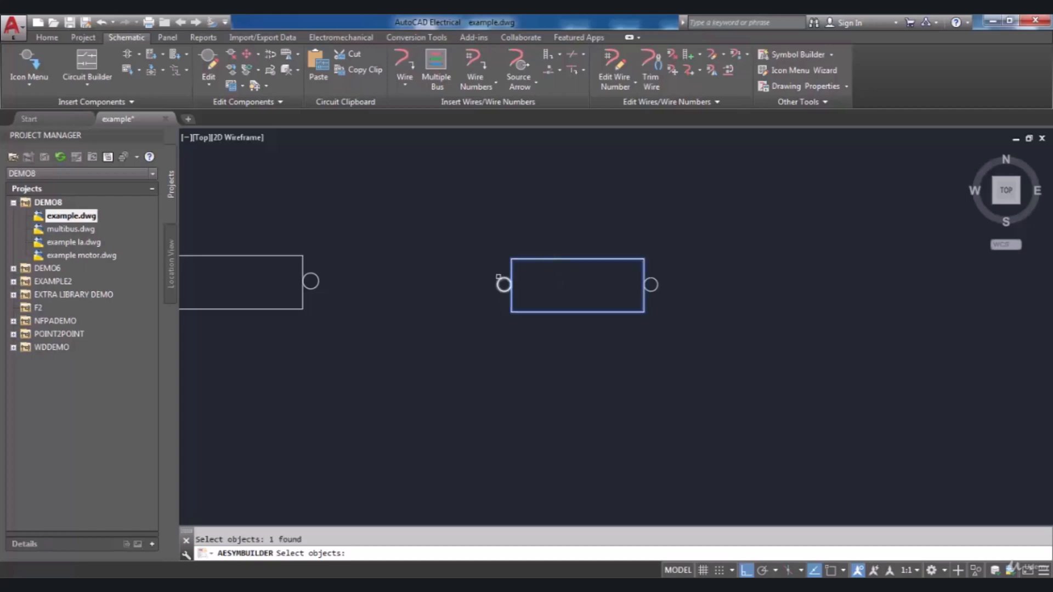
click(503, 283)
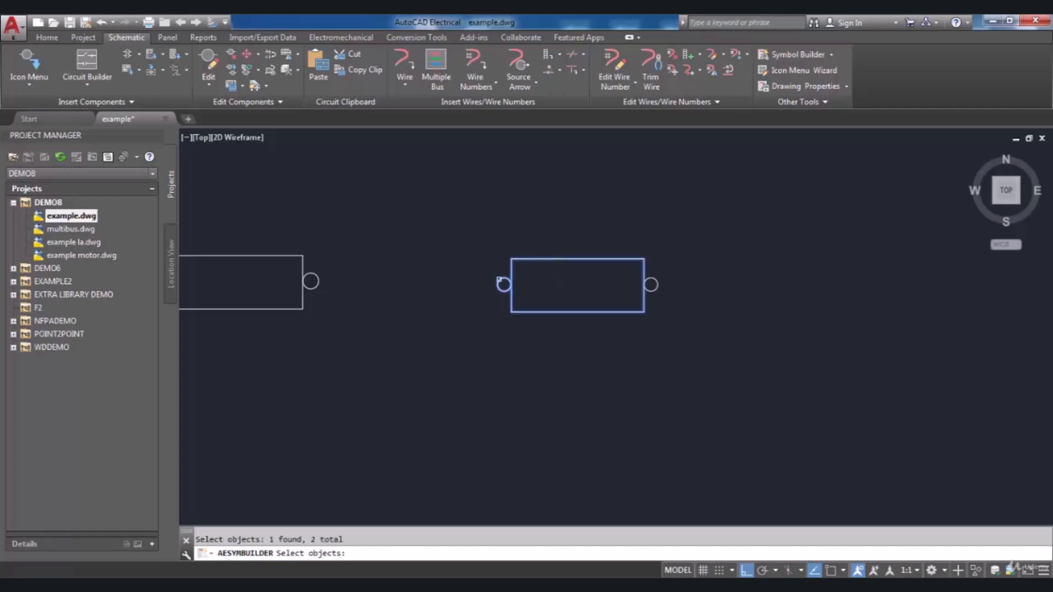
click(650, 283)
key(Return)
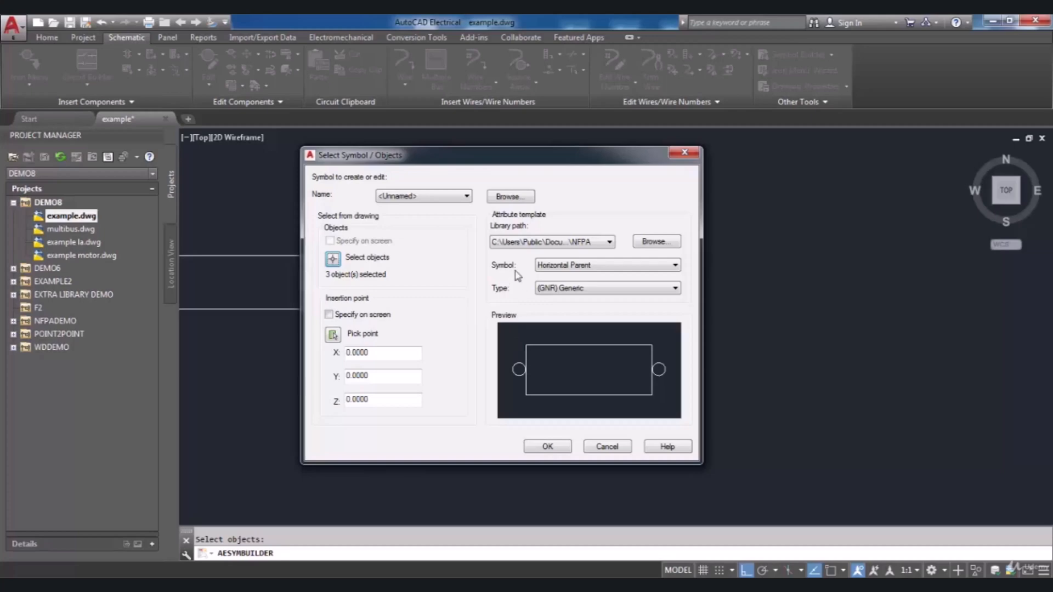
- Review the symbol orientations, keep Horizontal Parent with the Generic type, and proceed to the symbol's block editor
click(621, 266)
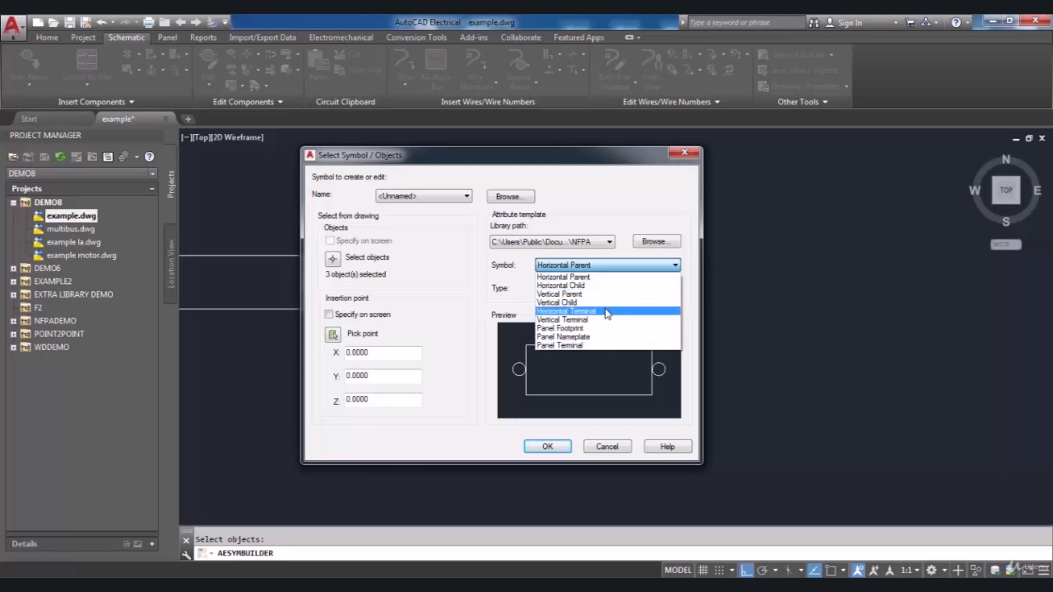
click(520, 278)
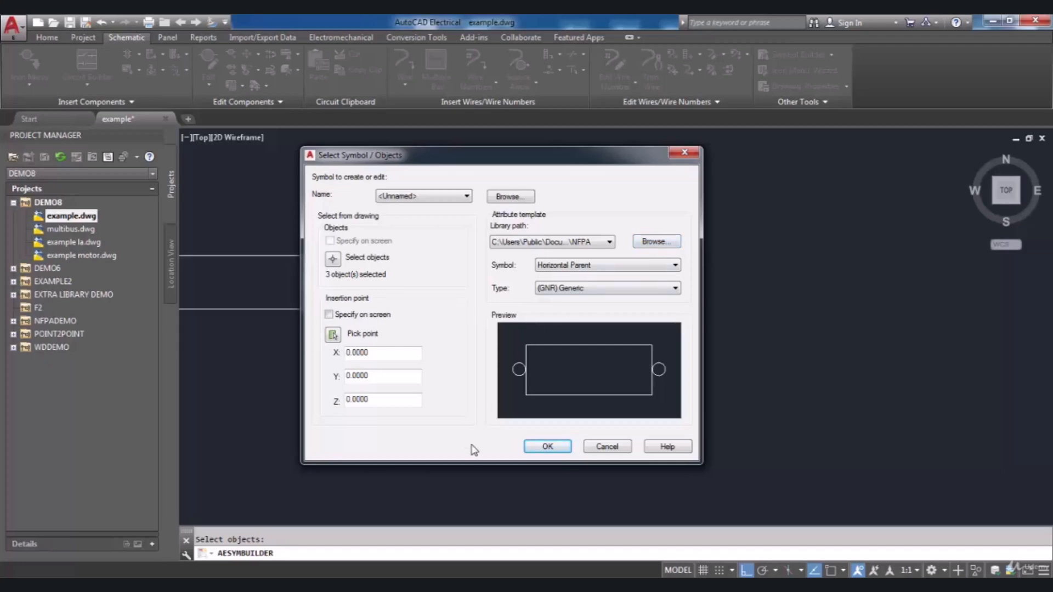
click(541, 448)
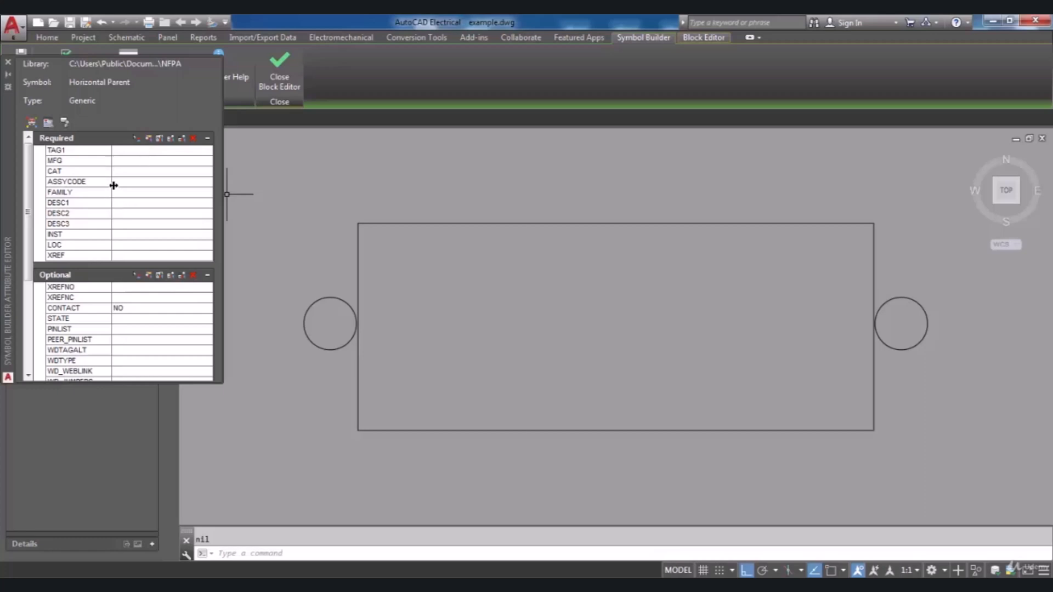
- Edit the text height of the required TAG1 attribute and insert the attribute above the left circle
click(135, 152)
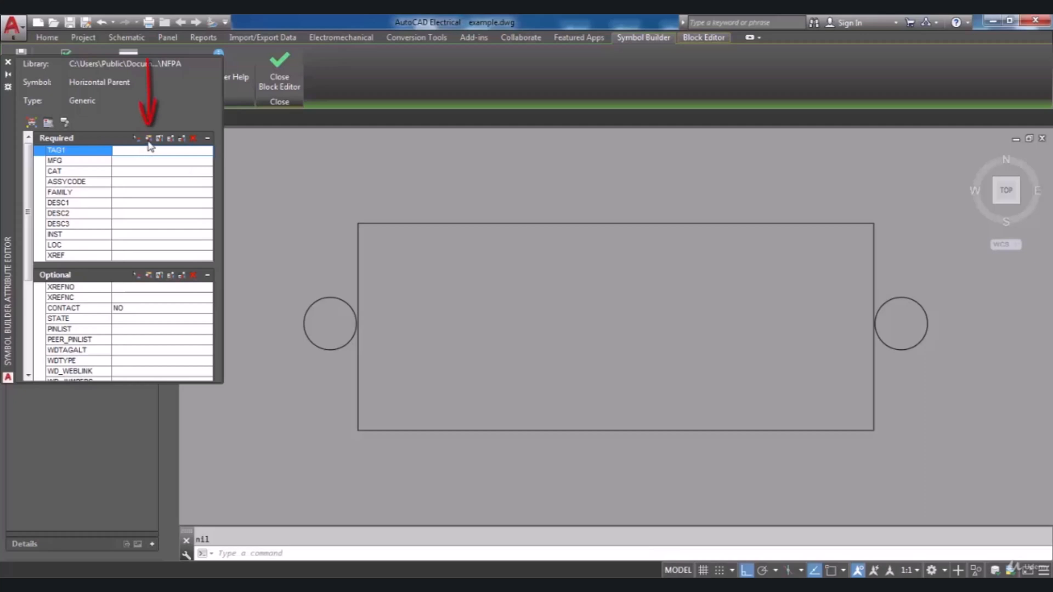
click(148, 139)
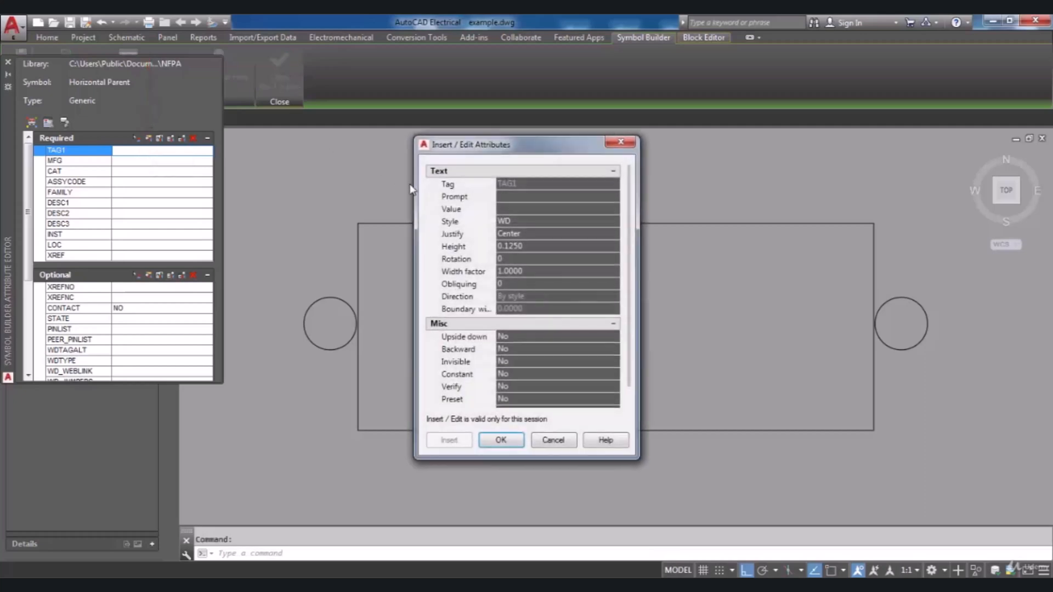
click(528, 247)
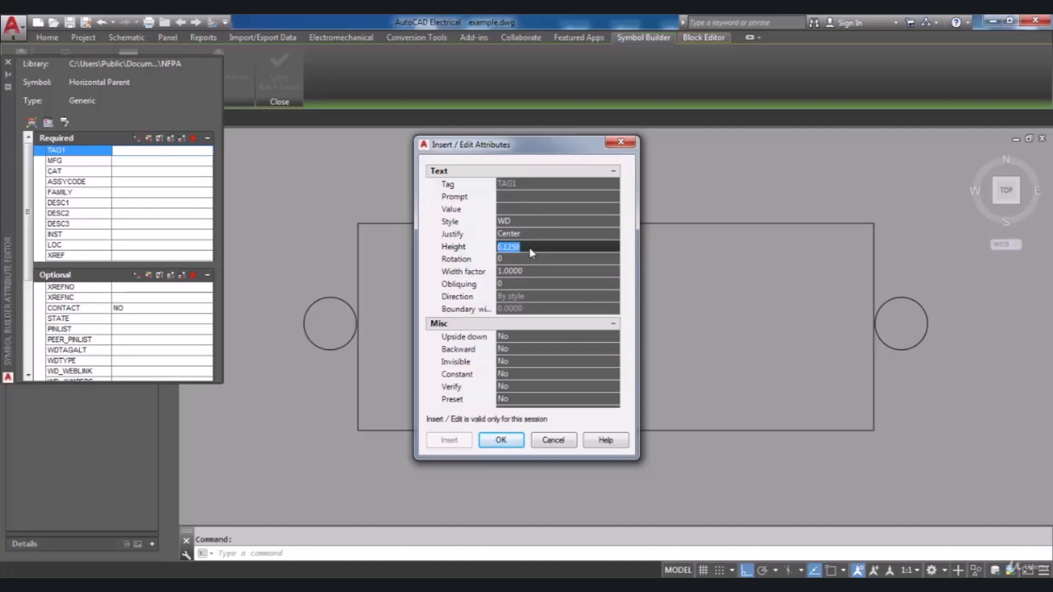
click(530, 248)
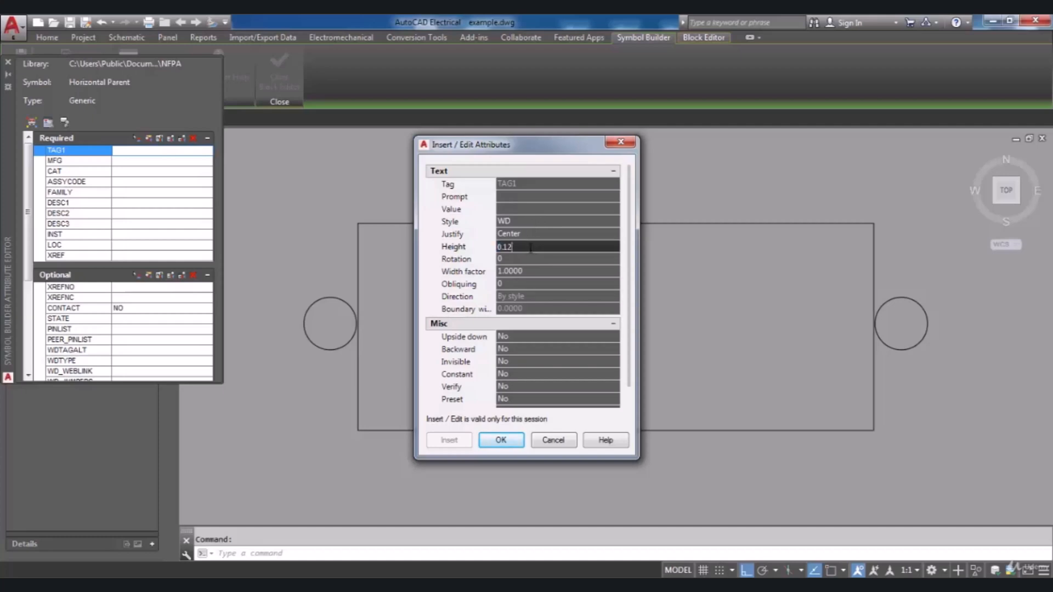
click(511, 441)
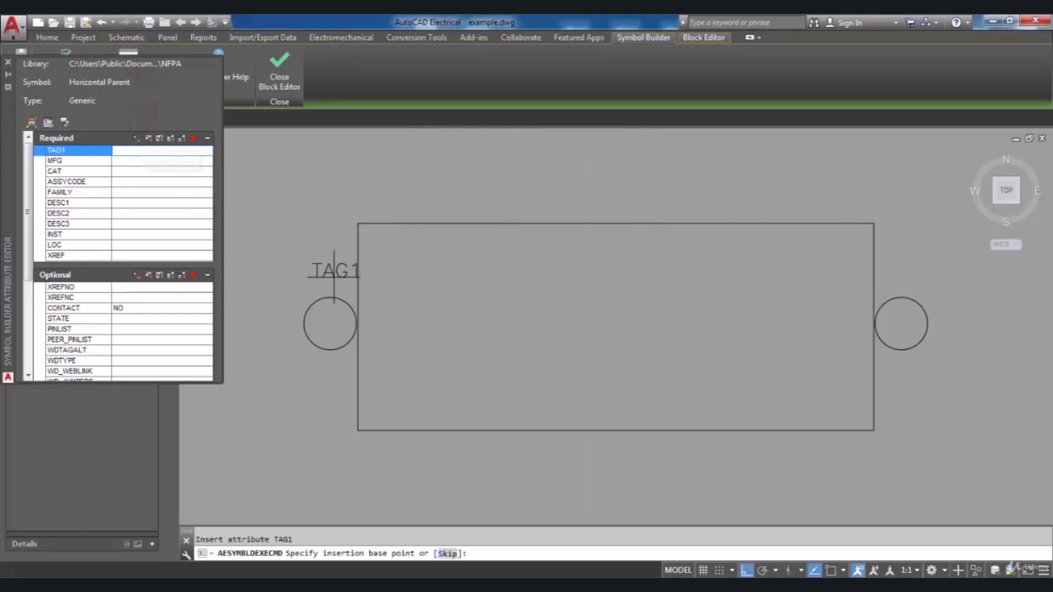
click(299, 272)
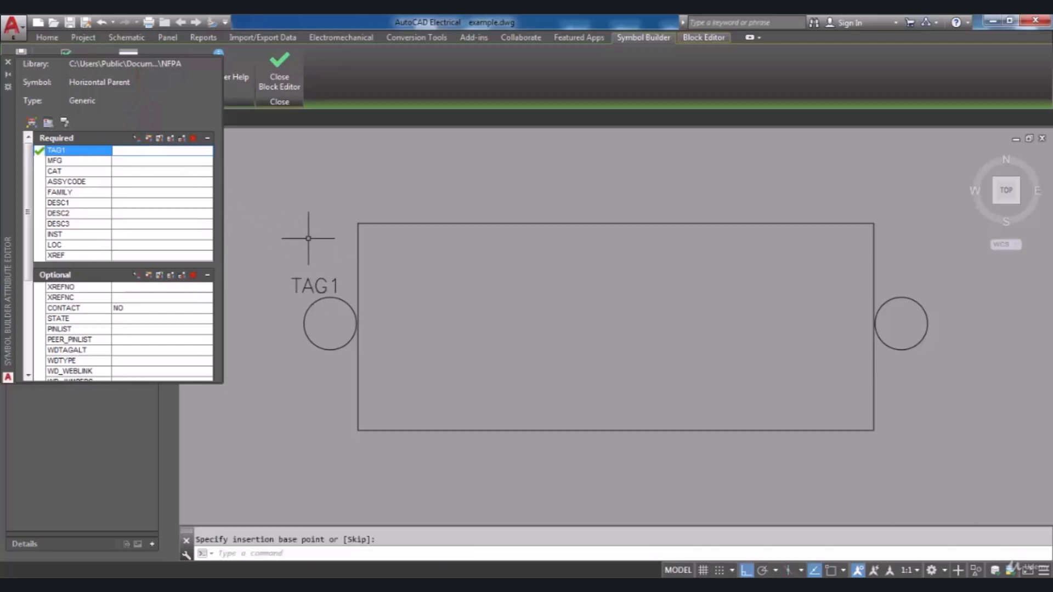
- Insert the required MFG attribute just above the TAG1 text
click(66, 161)
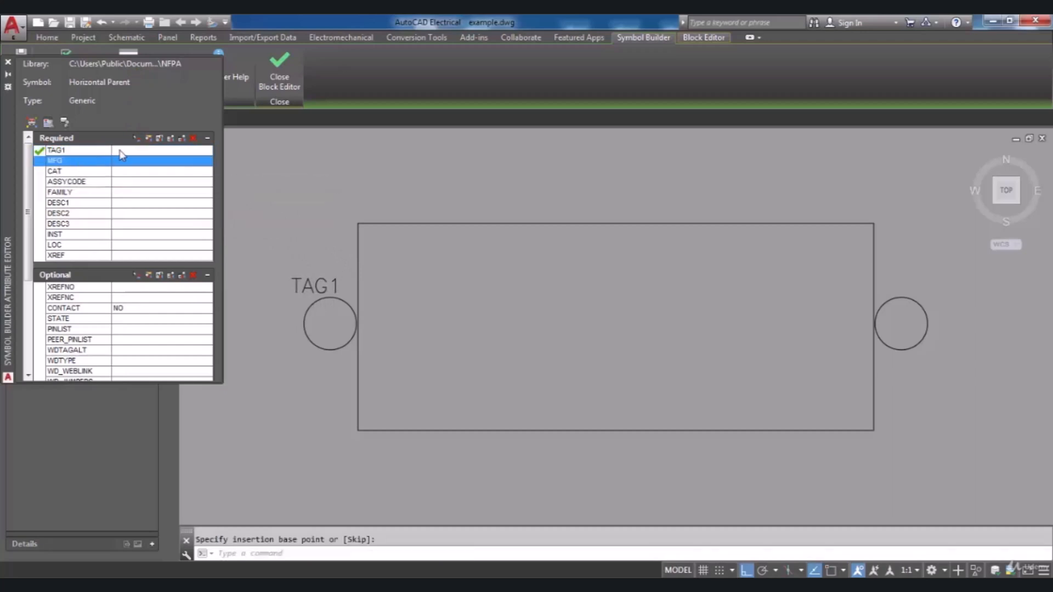
click(136, 138)
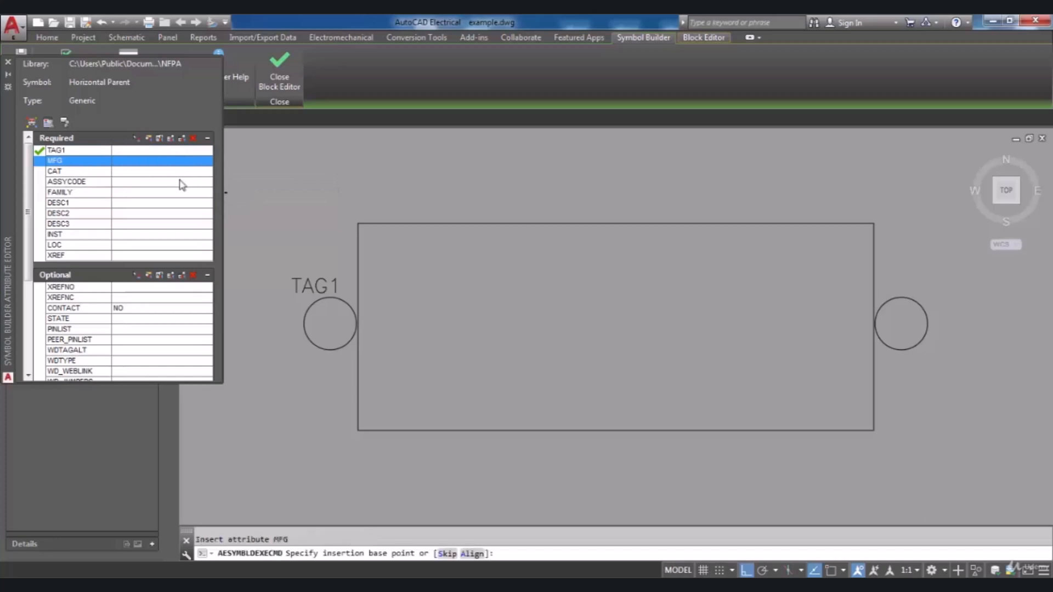
click(308, 267)
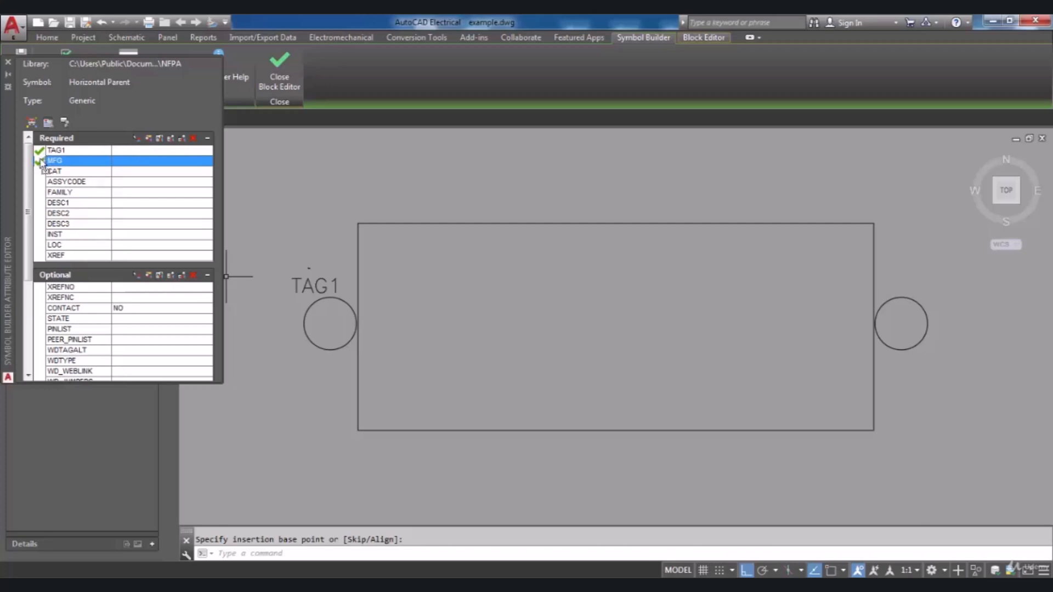
- Insert a wire connection with the Left / None direction and style on the outer edge of the left circle
drag(28, 165, 27, 261)
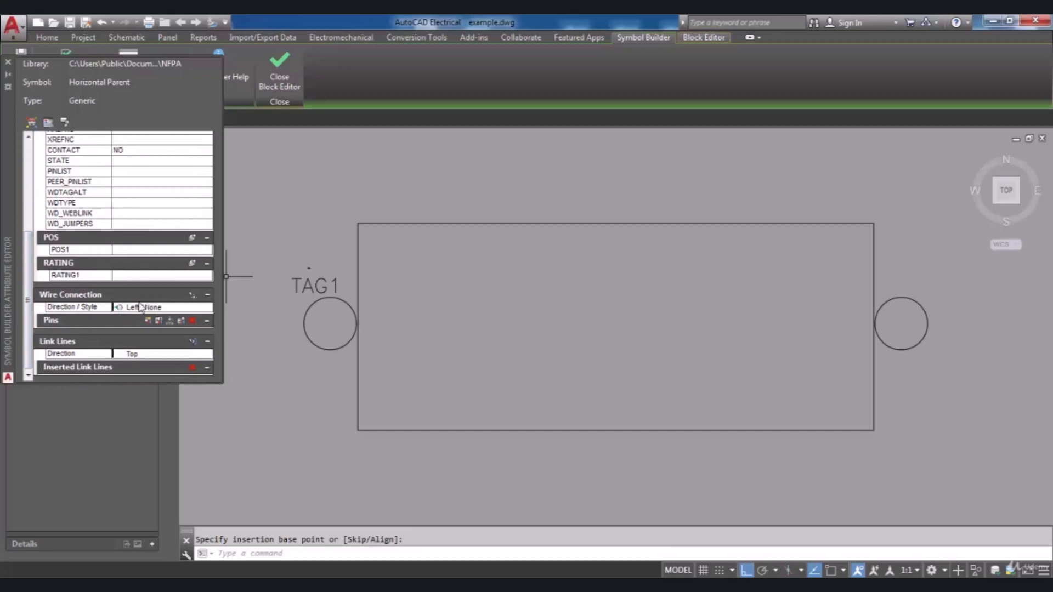
click(195, 308)
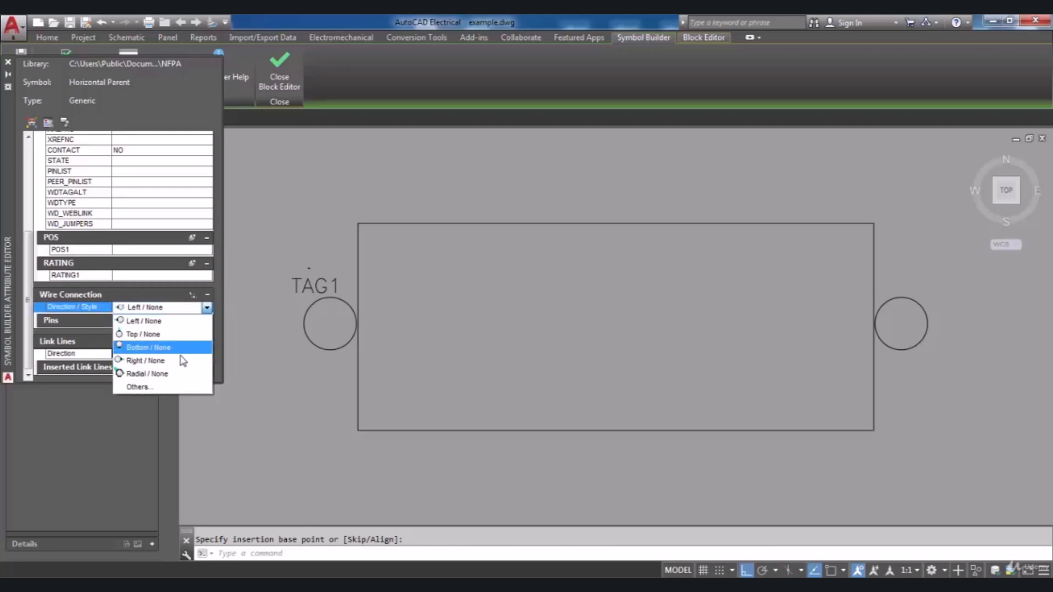
click(184, 328)
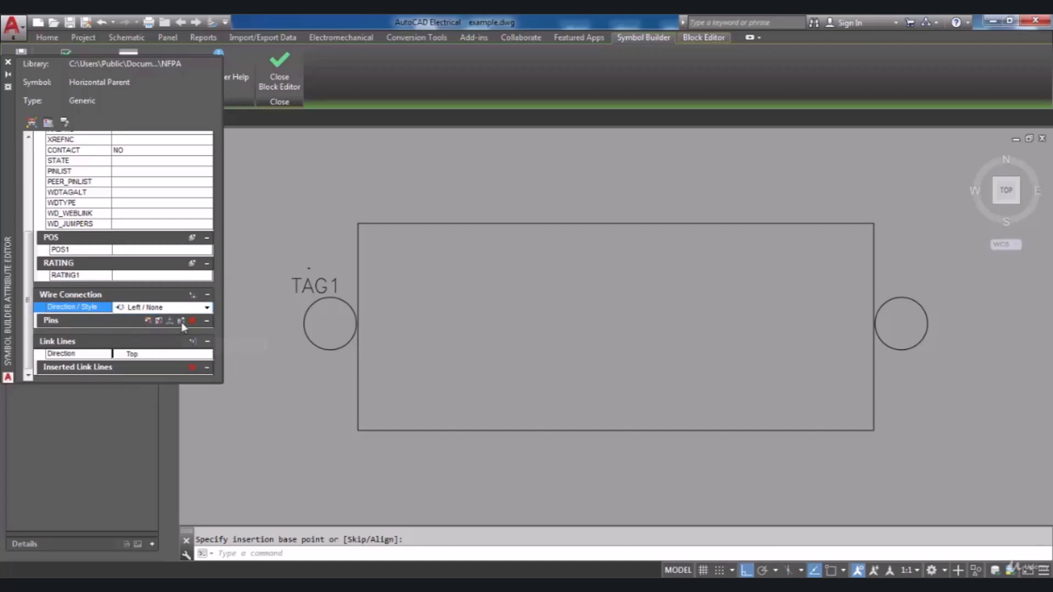
click(193, 296)
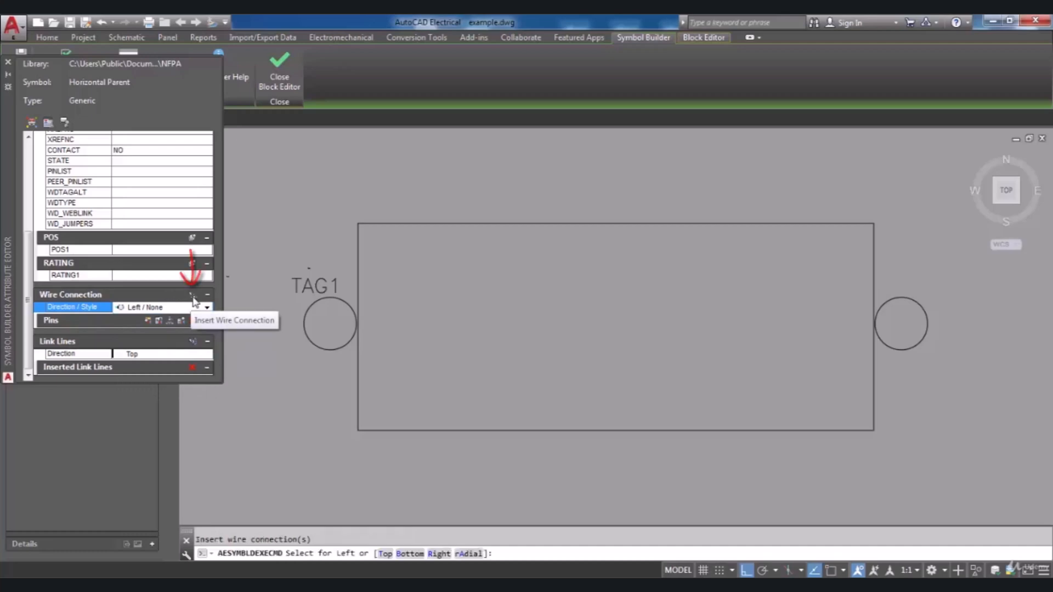
scroll(297, 321, up, 3)
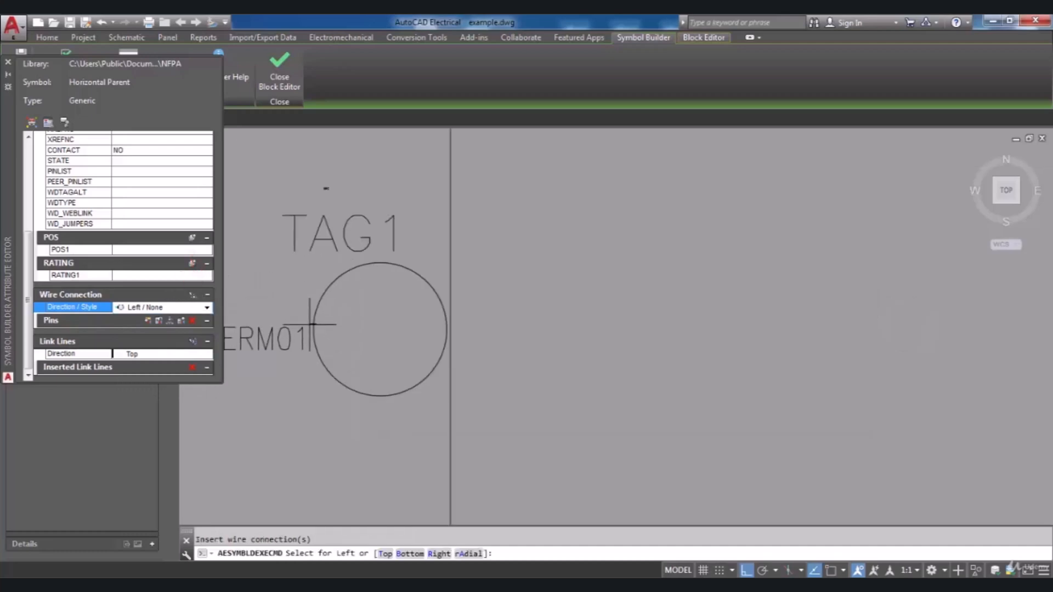
click(313, 323)
scroll(290, 318, down, 3)
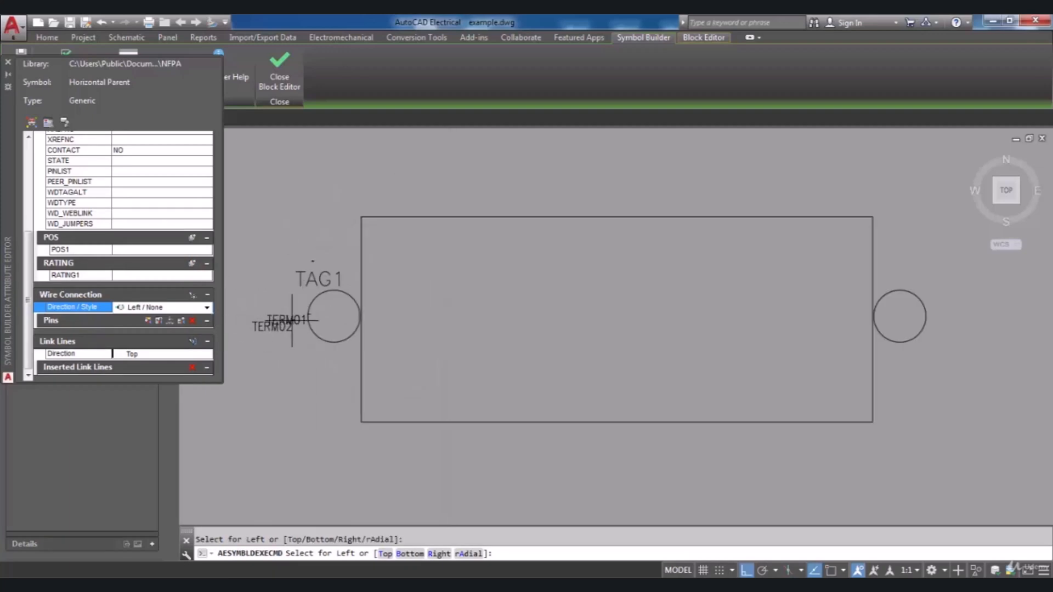
scroll(292, 322, down, 2)
- Insert a wire connection with the Right / None direction and style on the outer edge of the right circle, and end the insertion
click(206, 308)
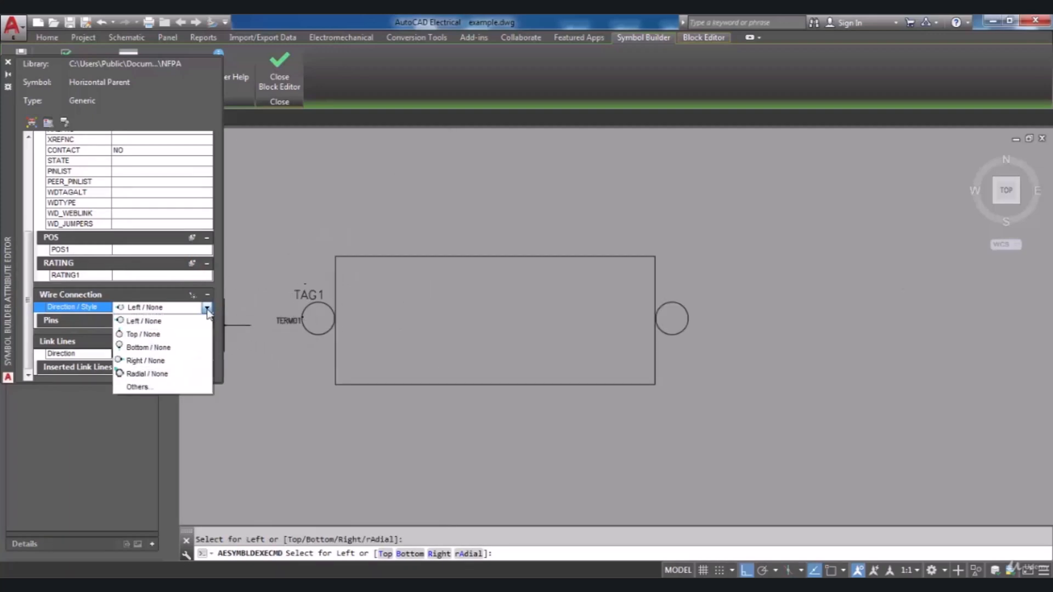
click(181, 364)
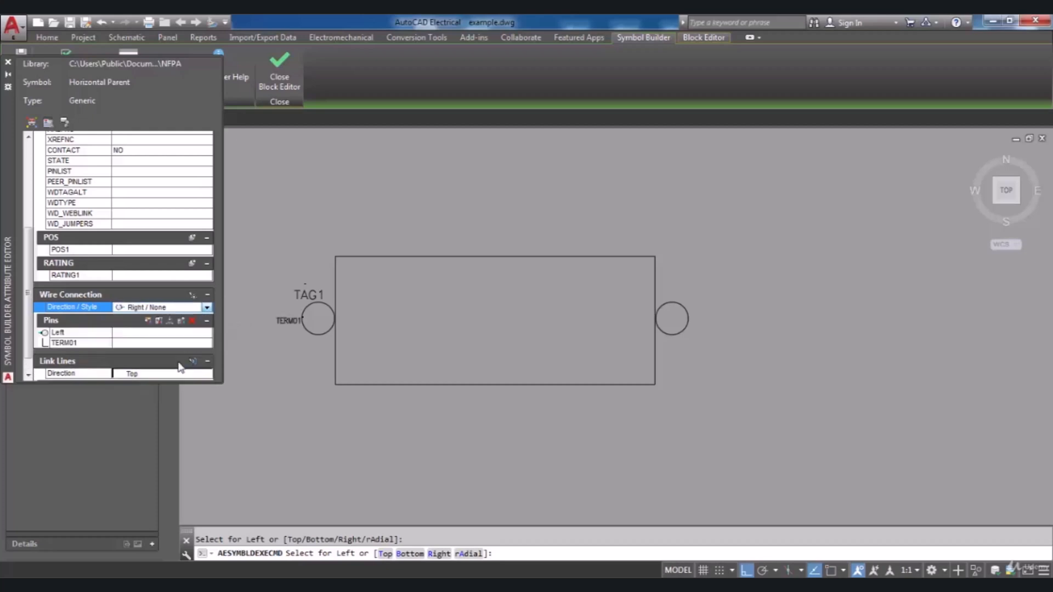
click(193, 296)
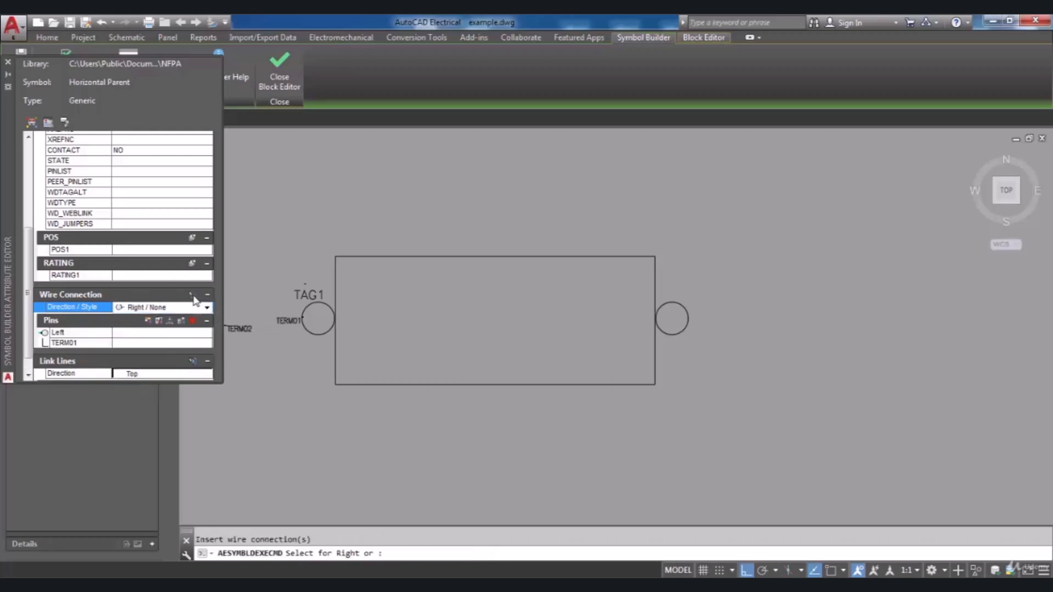
scroll(686, 308, up, 4)
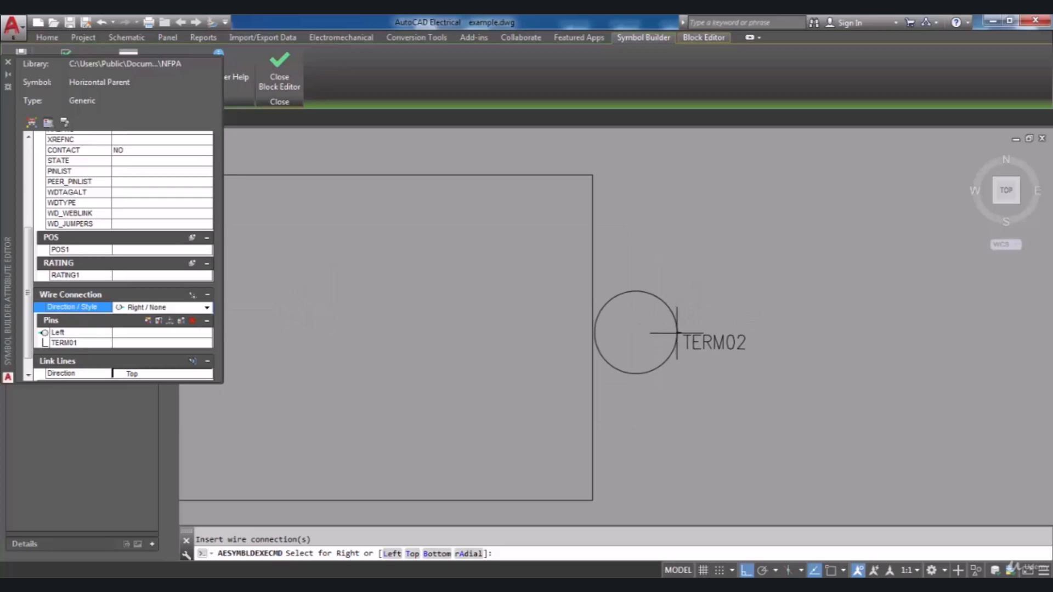
click(677, 333)
scroll(675, 312, down, 5)
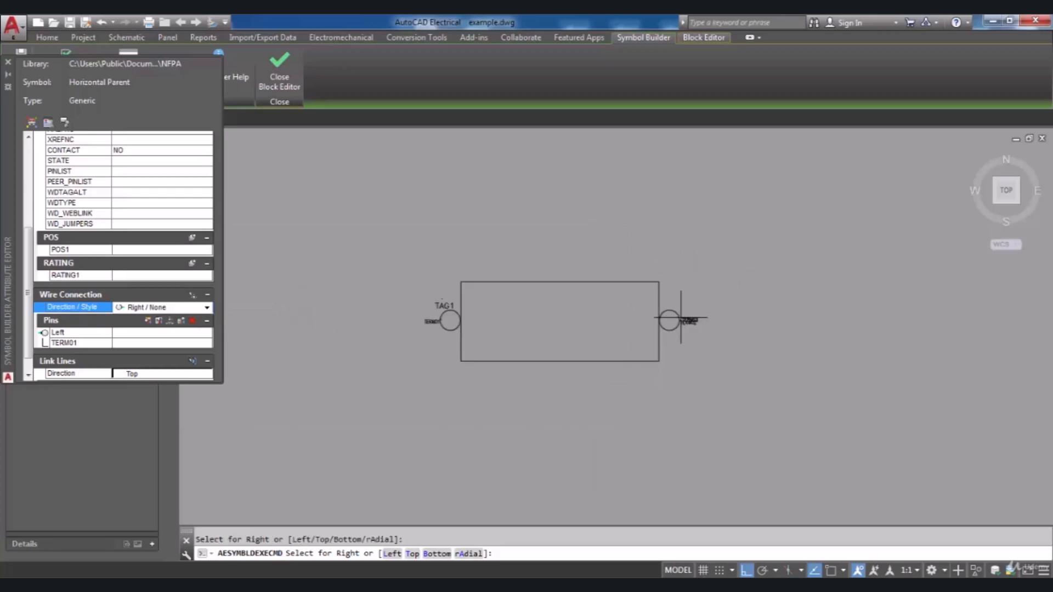
scroll(603, 310, up, 2)
scroll(512, 325, up, 2)
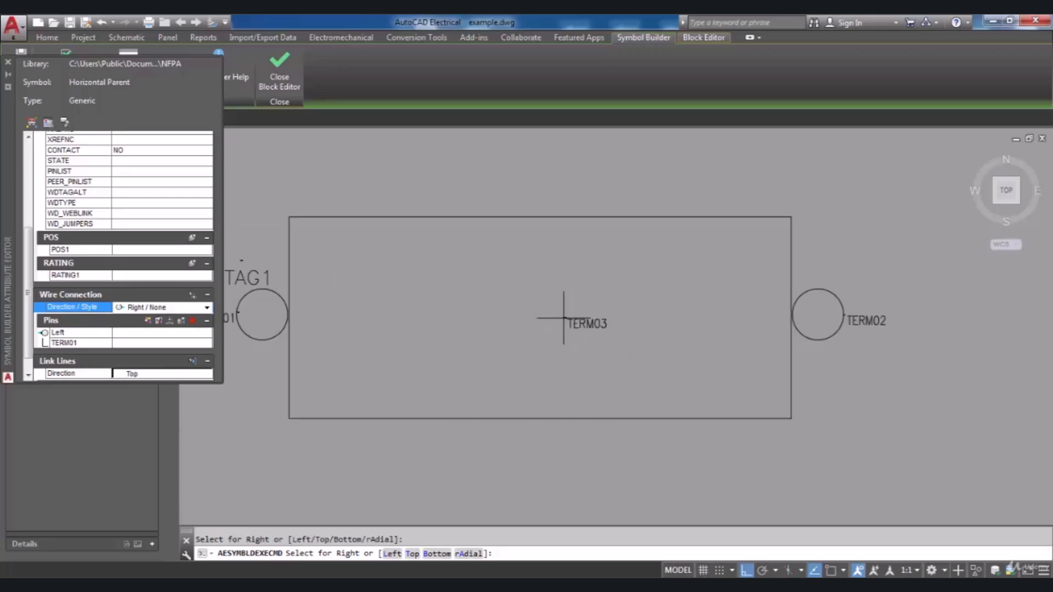
key(Escape)
scroll(617, 304, down, 2)
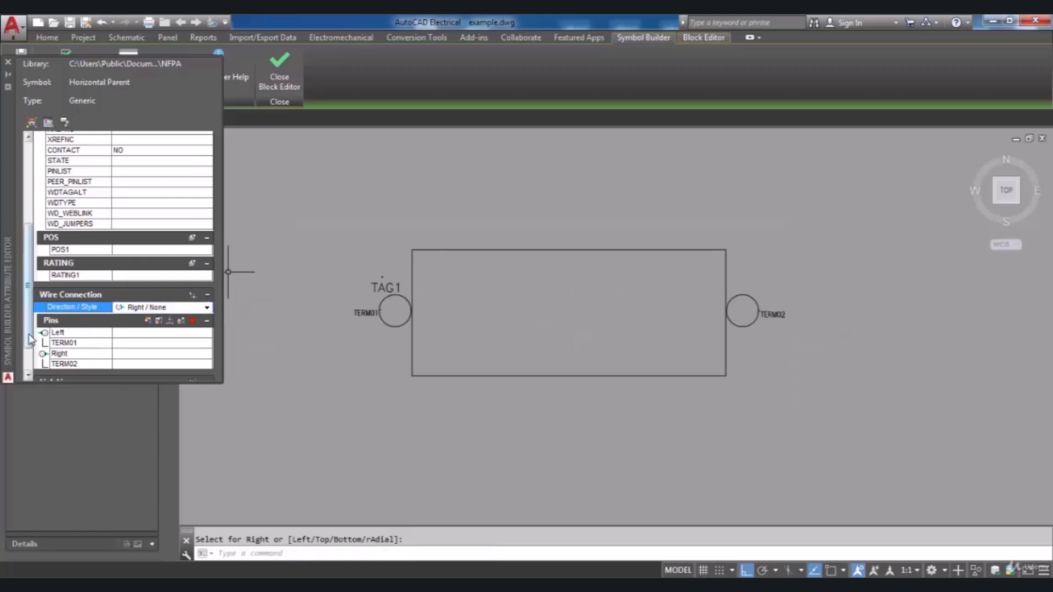
- Increase the text height of the TERM01 pin attribute beside the left circle
drag(31, 339, 30, 359)
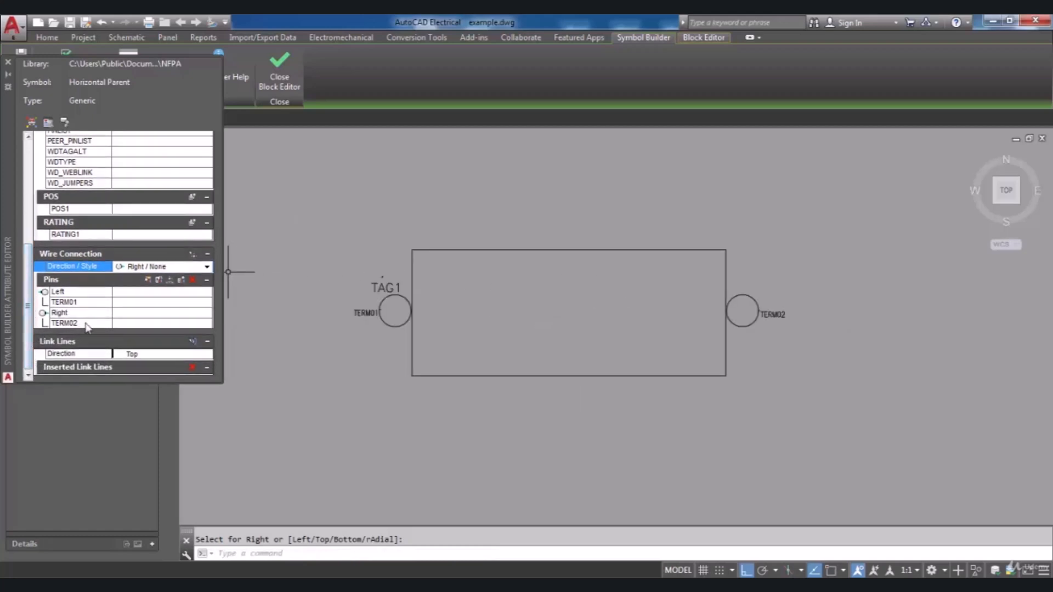
click(130, 303)
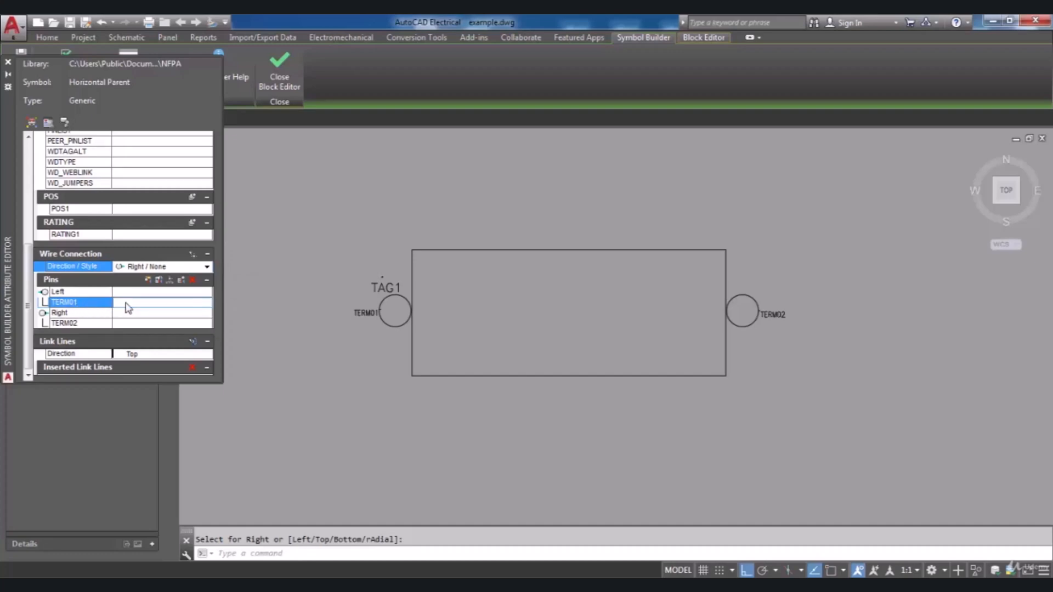
click(147, 280)
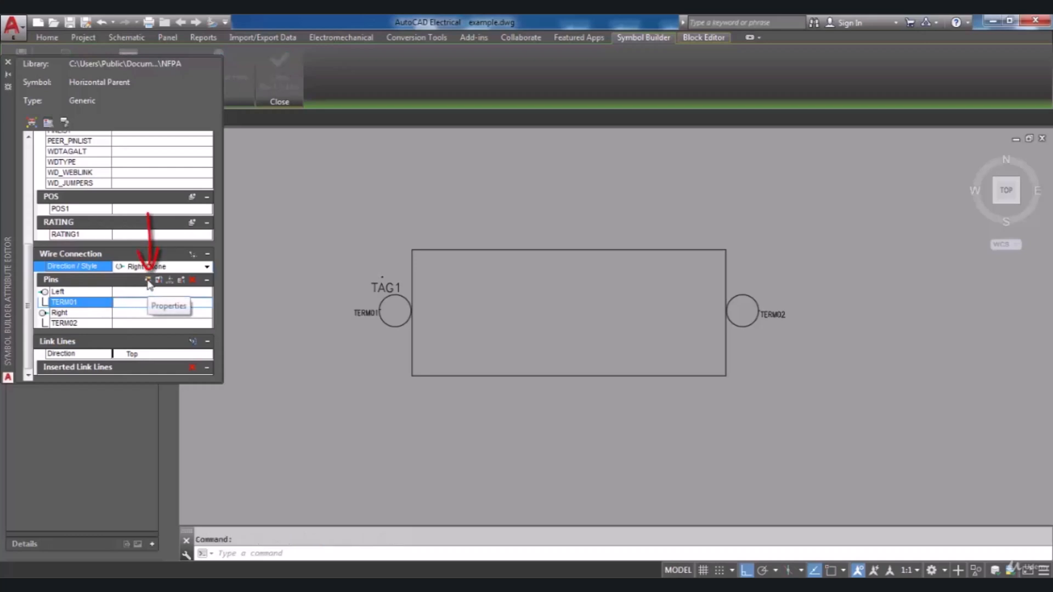
click(147, 281)
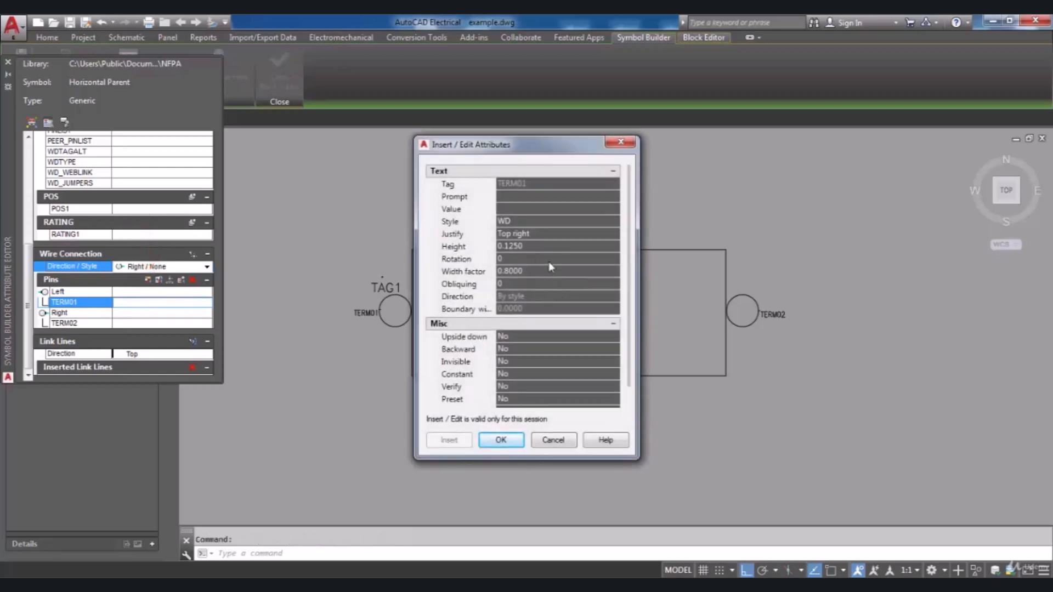
click(533, 244)
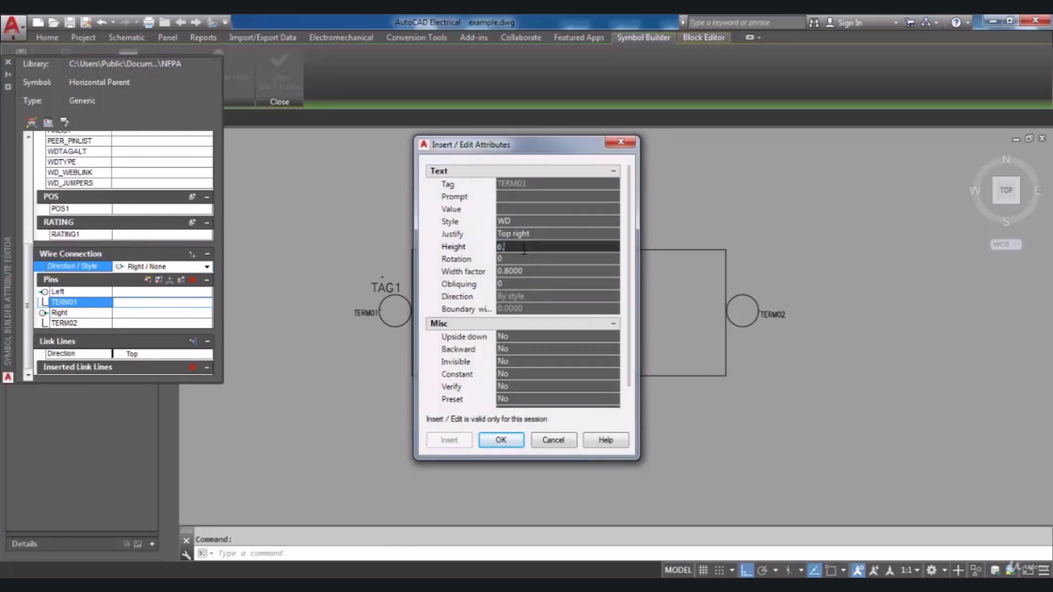
click(501, 440)
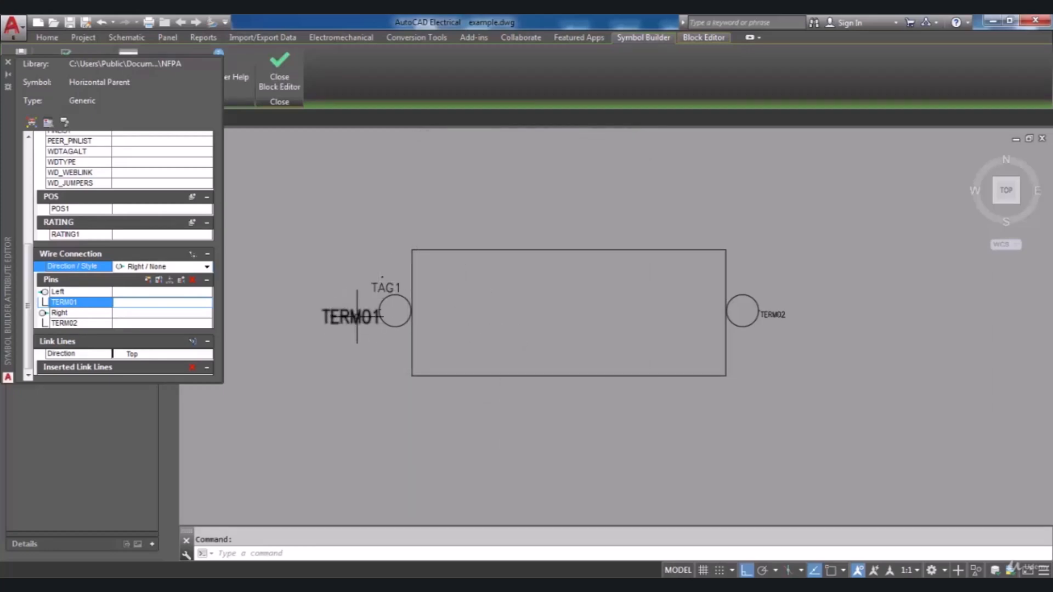
click(351, 329)
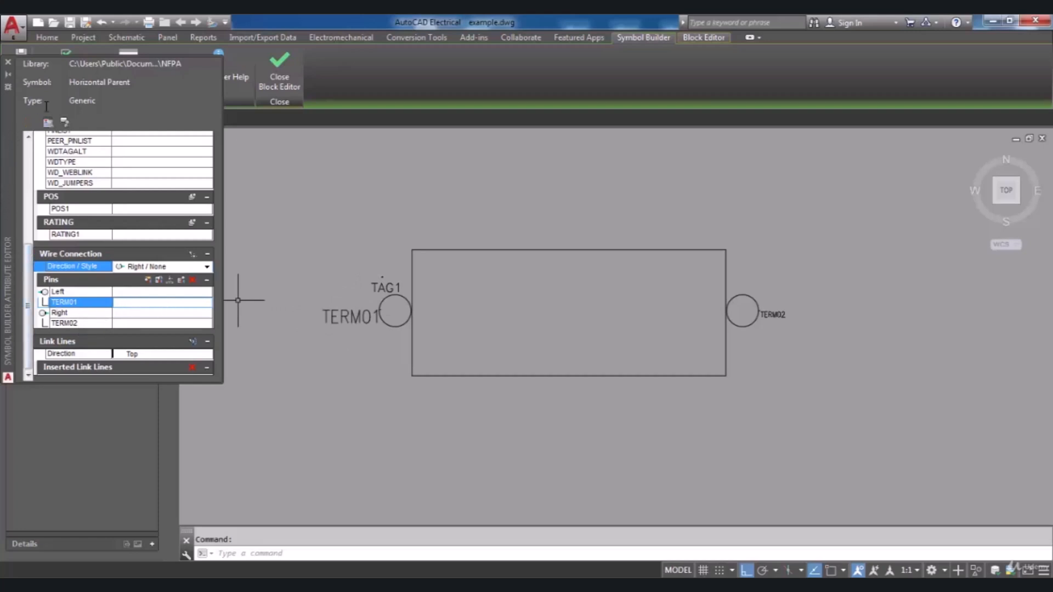
- Clear the palettes away and save the symbol as Wblock HDV1_003 with an icon image, picking its base point near the rectangle's centre
double_click(6, 170)
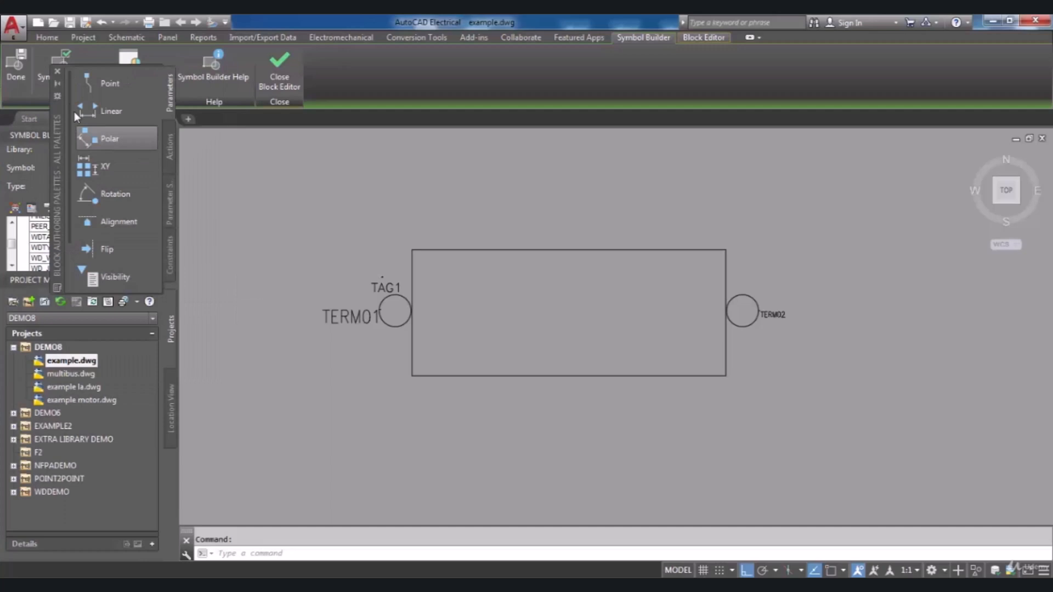
click(57, 71)
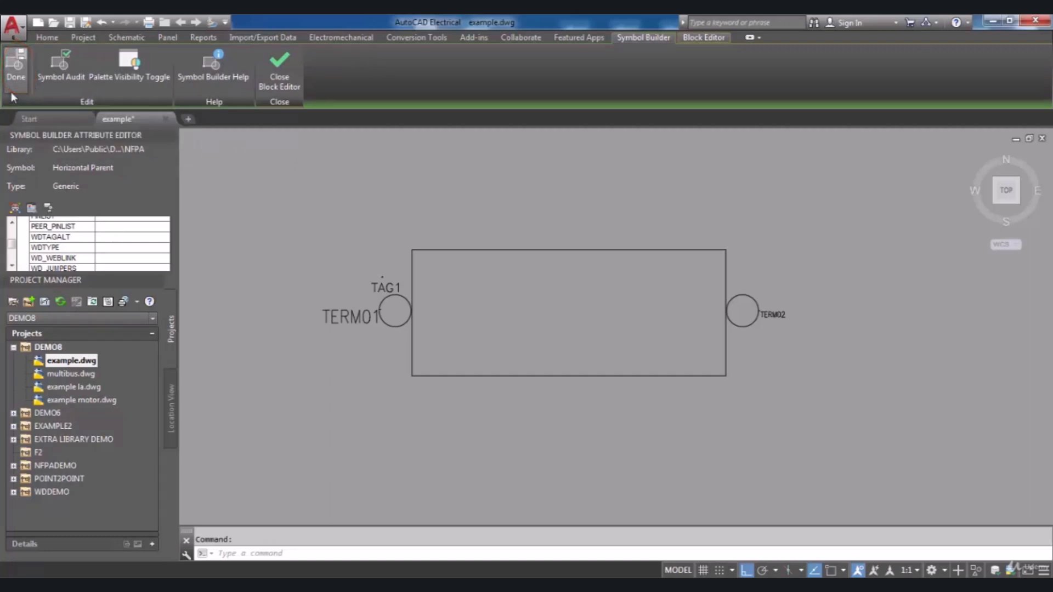
click(15, 77)
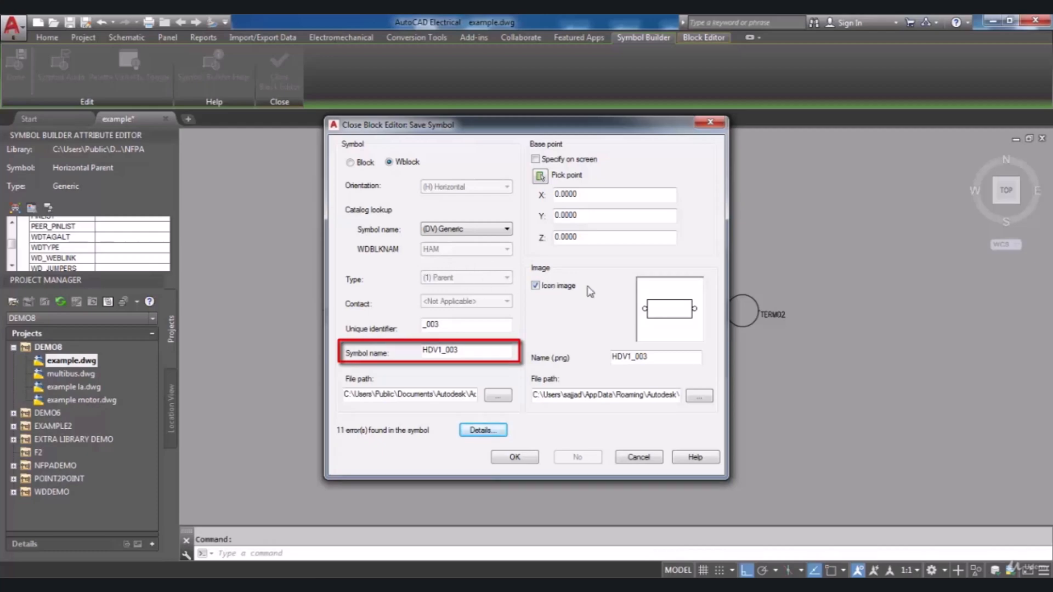
click(471, 349)
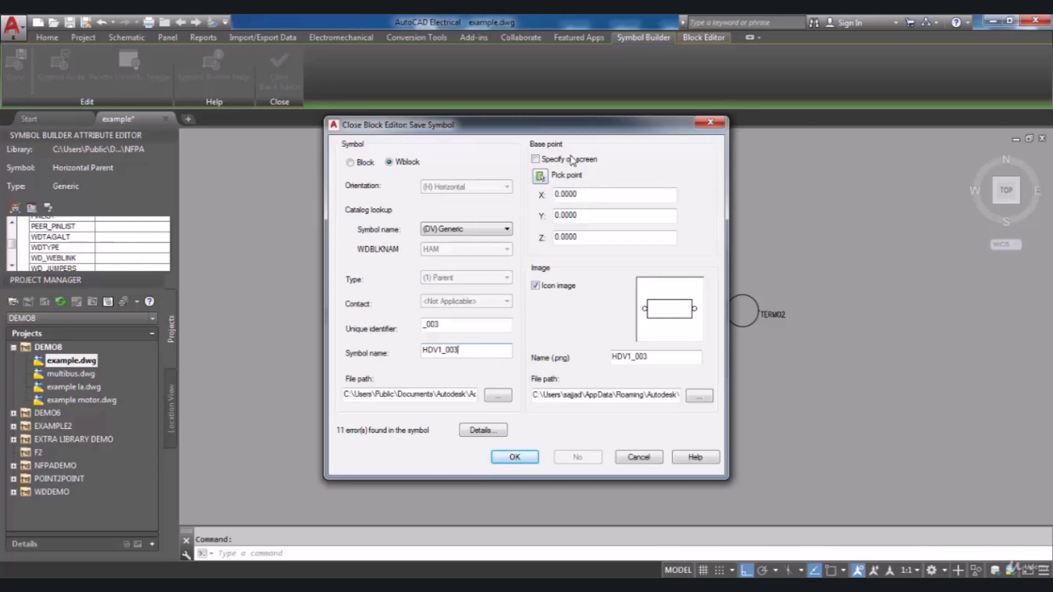
click(540, 177)
click(560, 316)
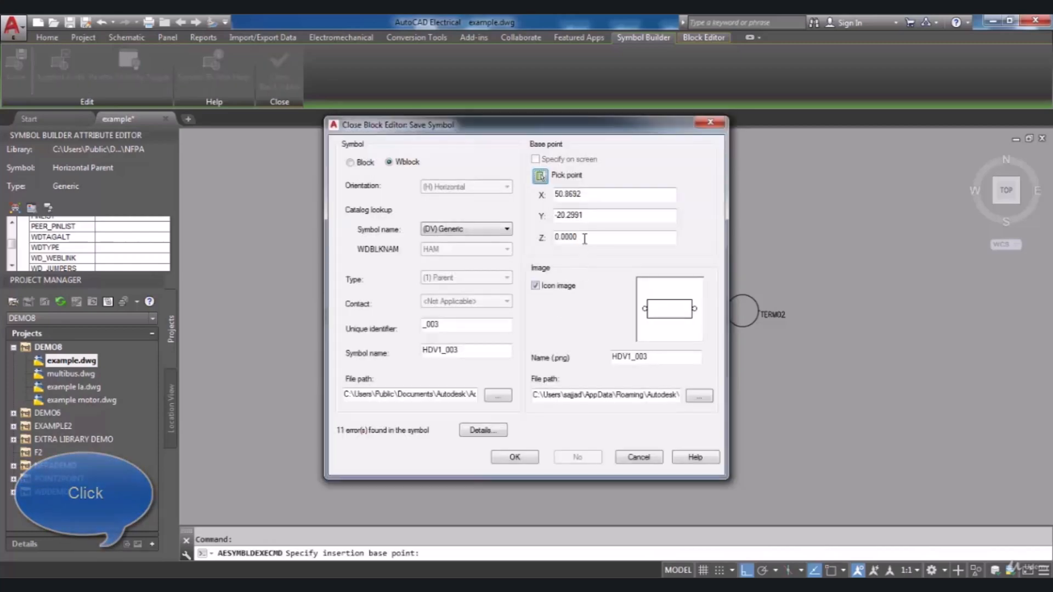
click(529, 457)
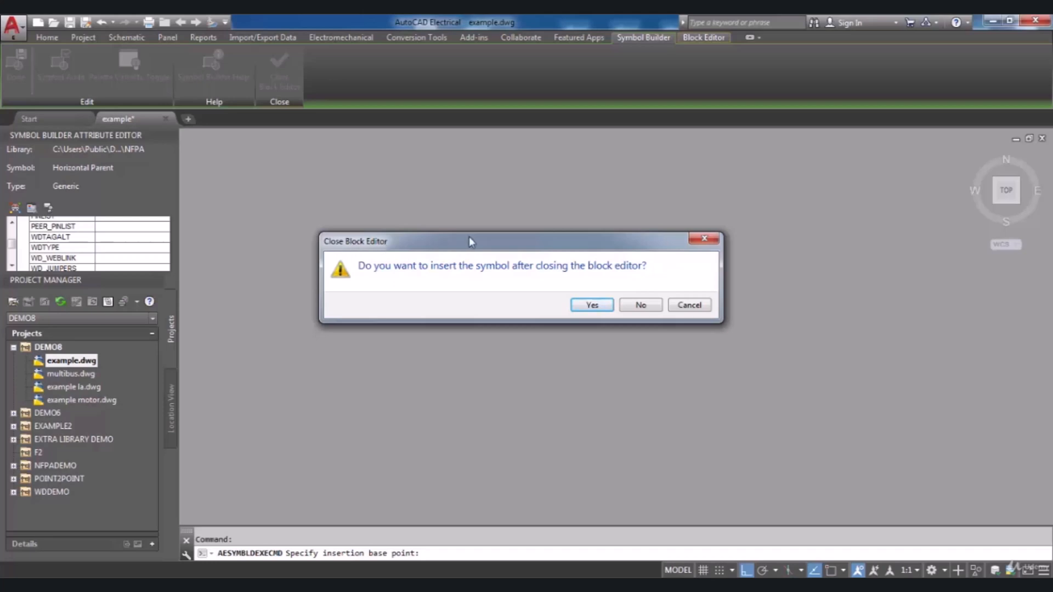
- Insert the saved symbol into the drawing below the original shapes, accepting the component tag 462
click(585, 312)
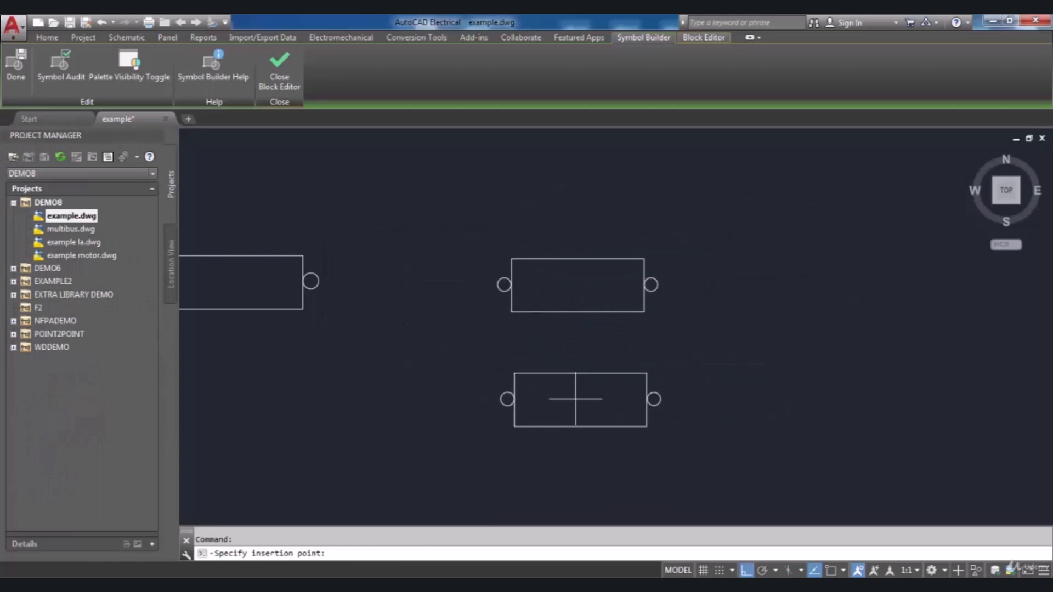
click(581, 412)
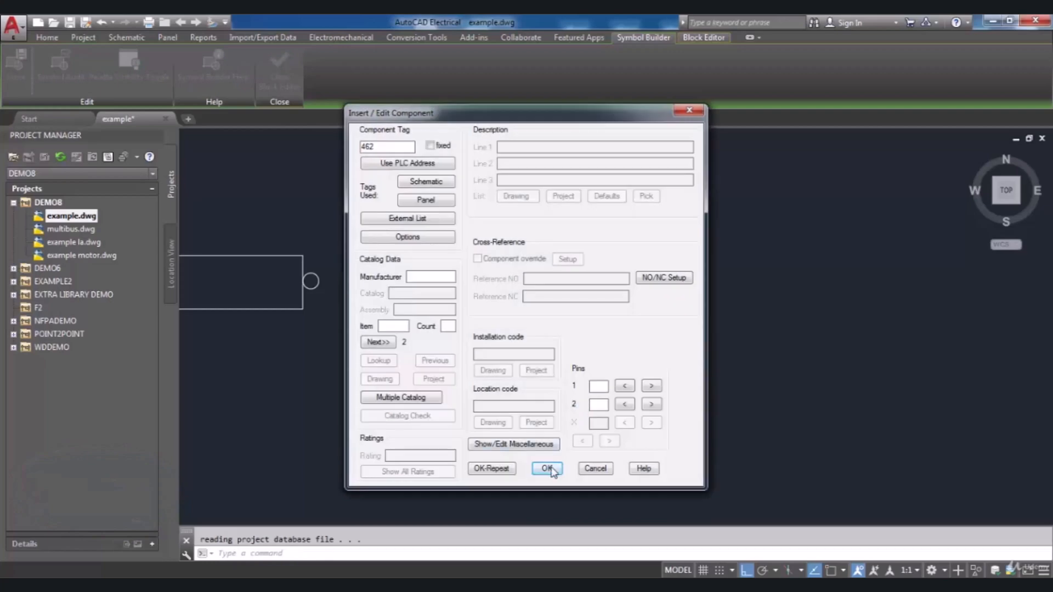
click(548, 468)
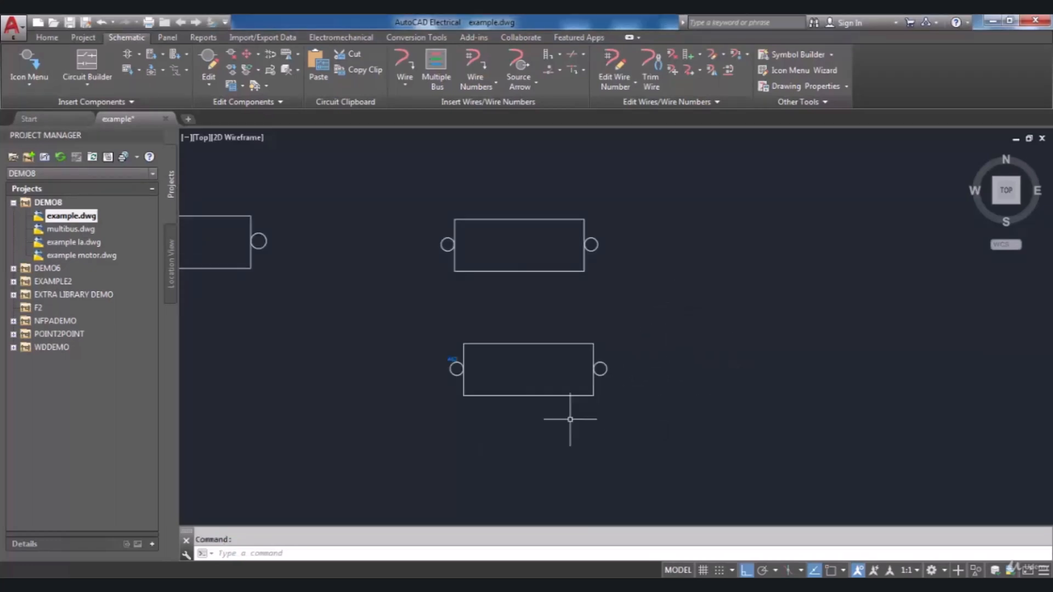
- Open the ACE_NFPA_MENU.DAT menu file in the Icon Menu Wizard
scroll(543, 426, up, 2)
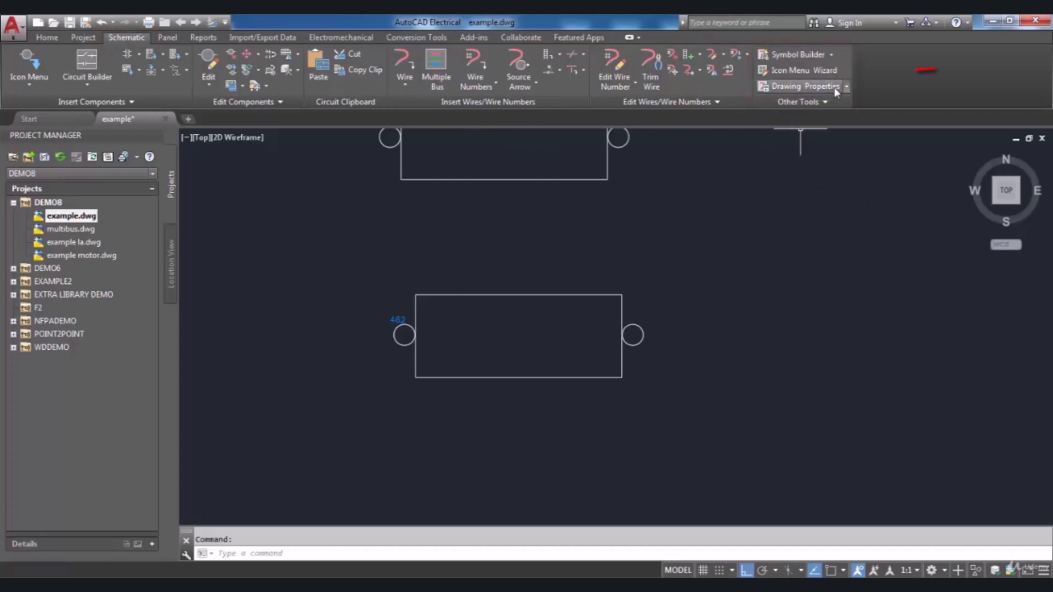
click(812, 70)
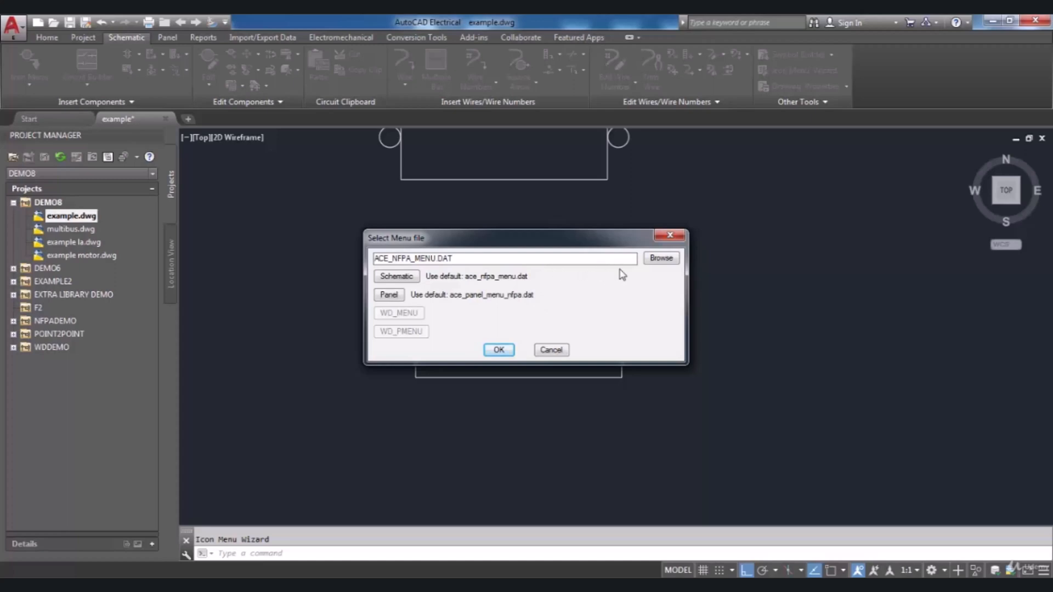
click(661, 258)
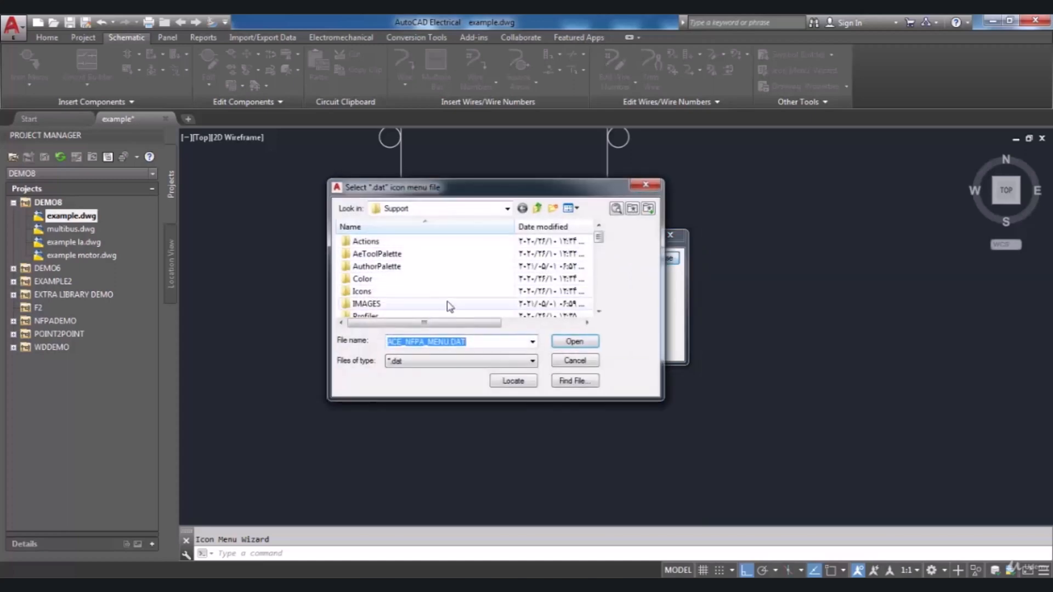
click(645, 187)
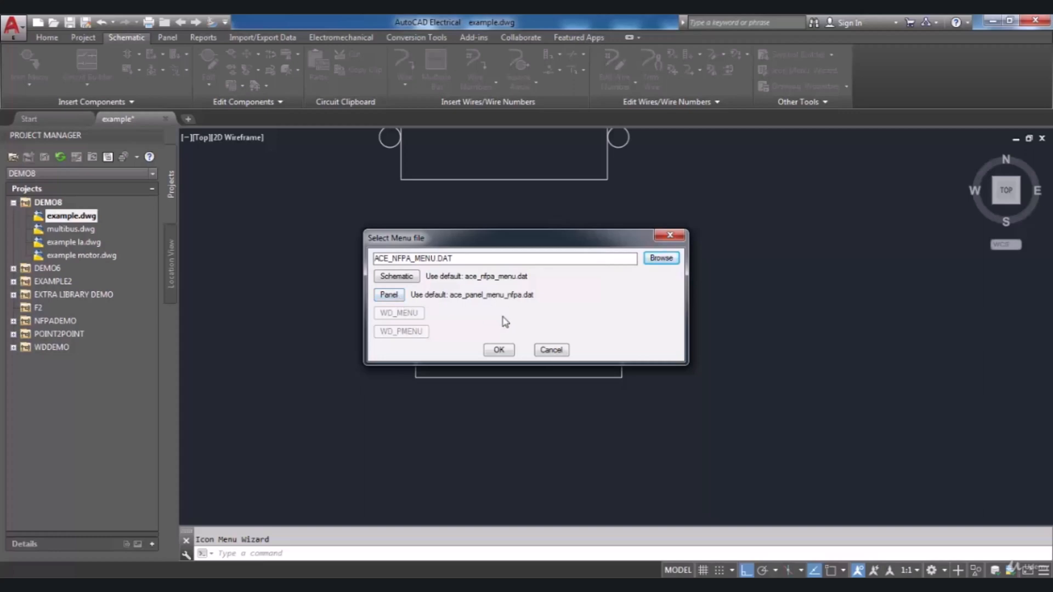
click(499, 351)
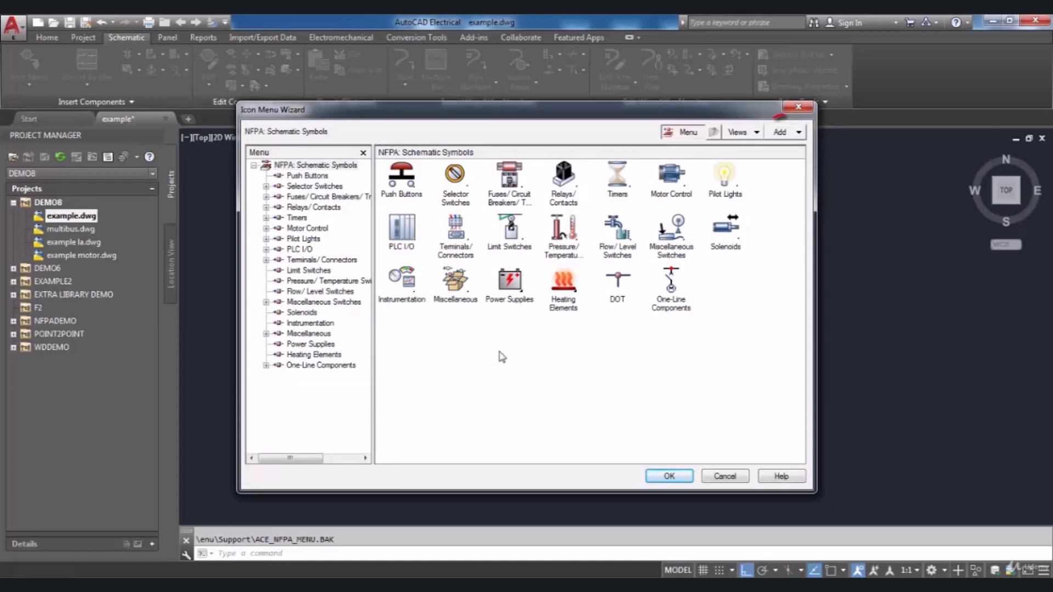
- Start a new component icon in the NFPA schematic symbols menu and name it amp
click(798, 132)
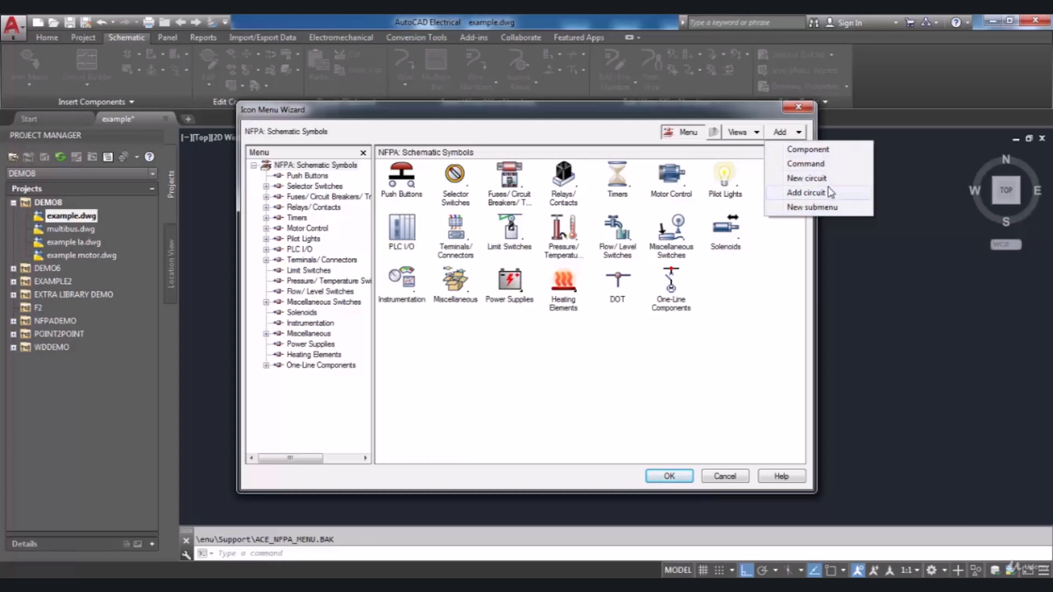
click(822, 149)
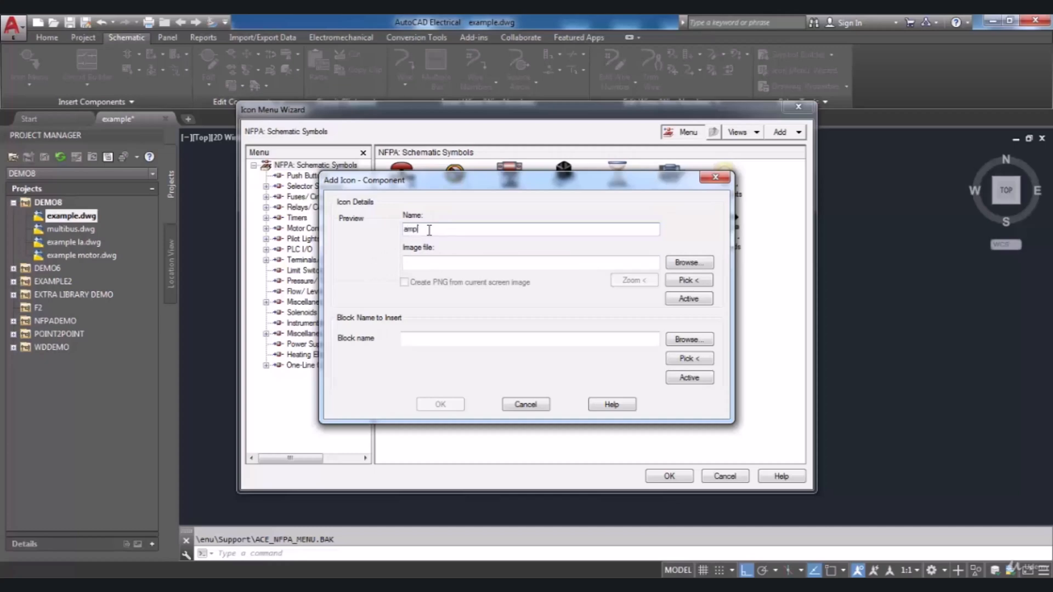
click(443, 338)
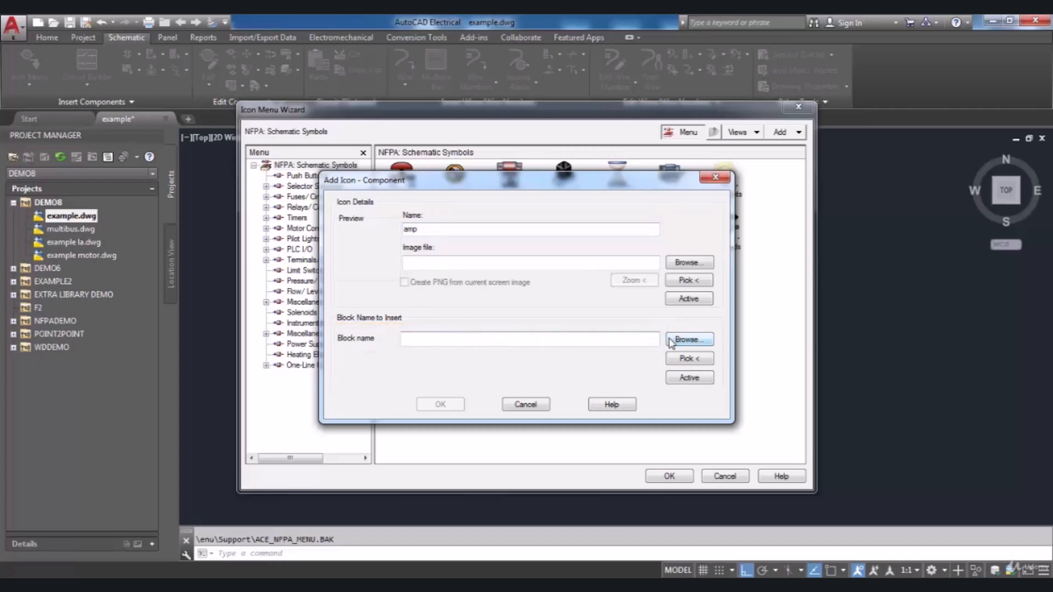
- Assign HDV1_003.dwg from the NFPA library folder as the icon's block to insert
click(688, 339)
click(482, 332)
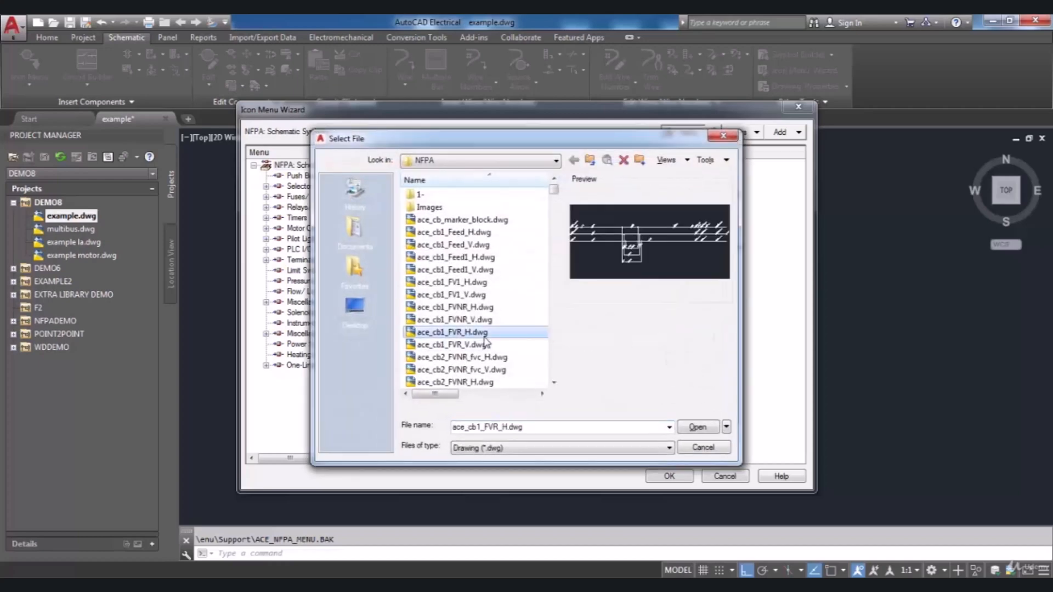
key(h)
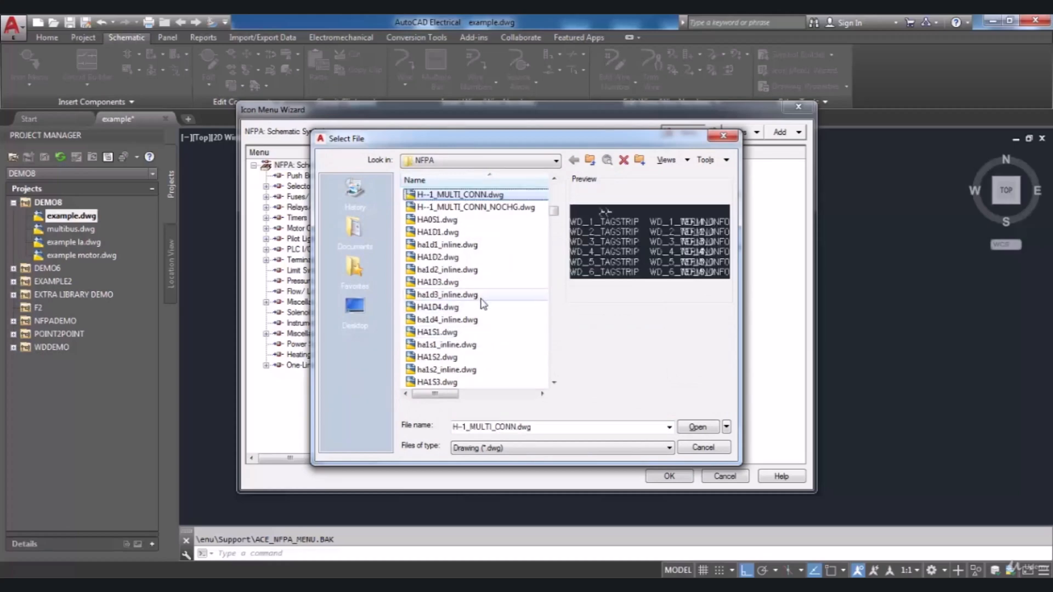
scroll(533, 258, down, 1)
scroll(488, 321, down, 9)
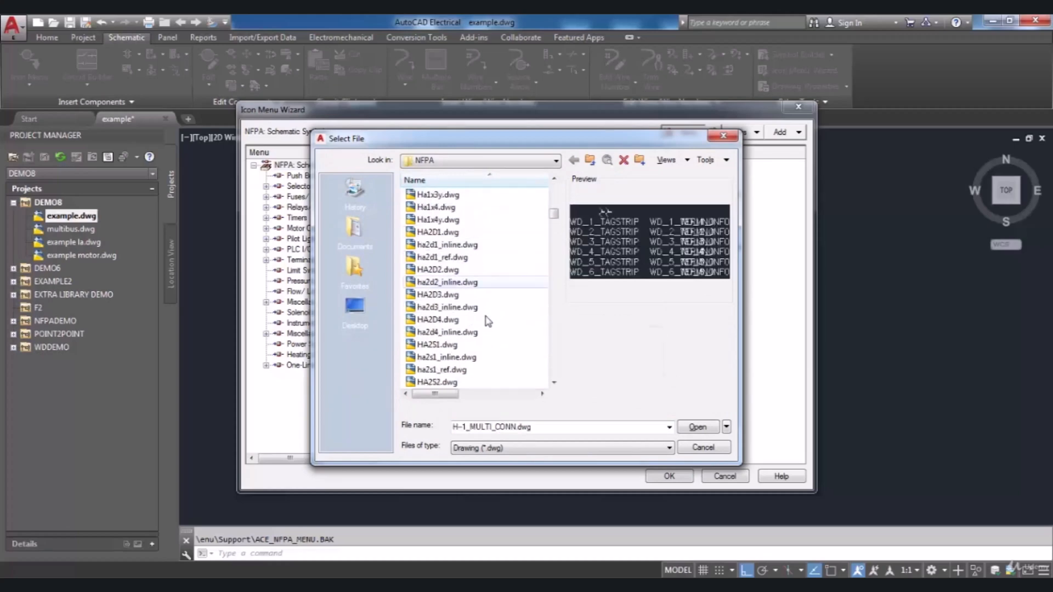
scroll(488, 321, down, 9)
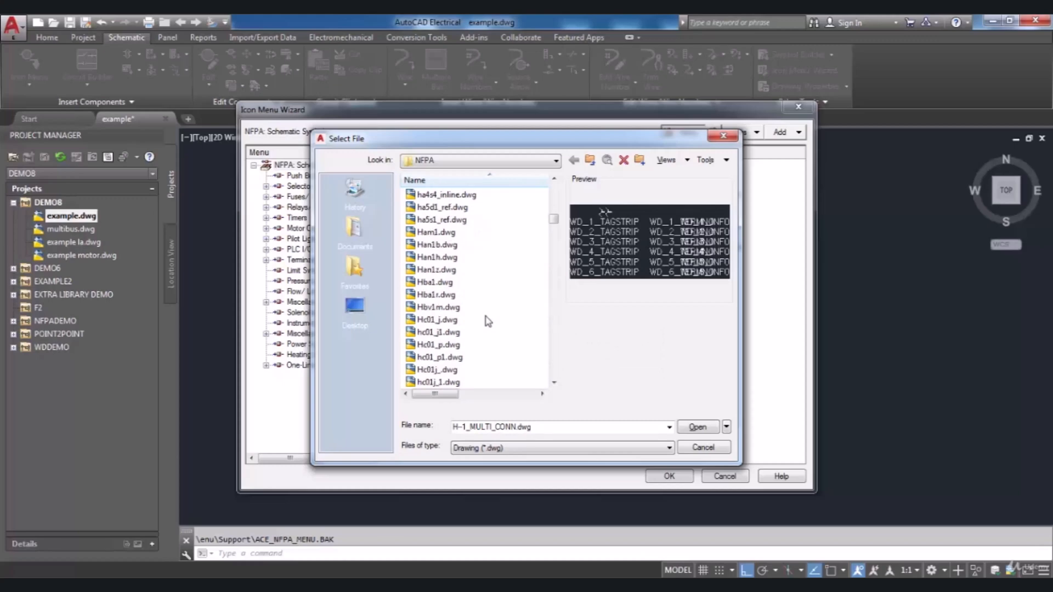
scroll(488, 321, down, 9)
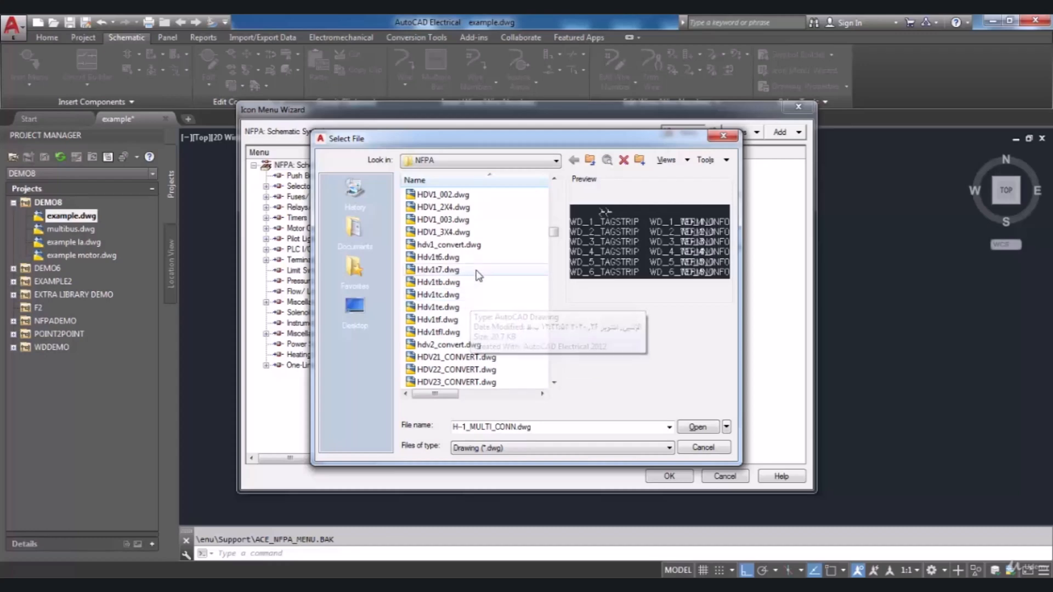
scroll(474, 312, up, 1)
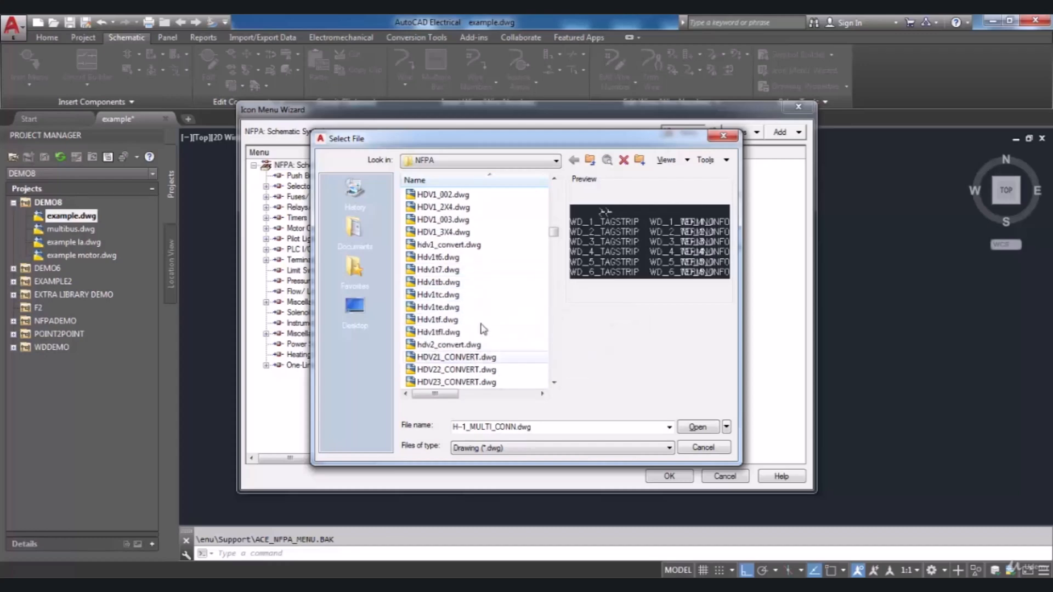
click(449, 257)
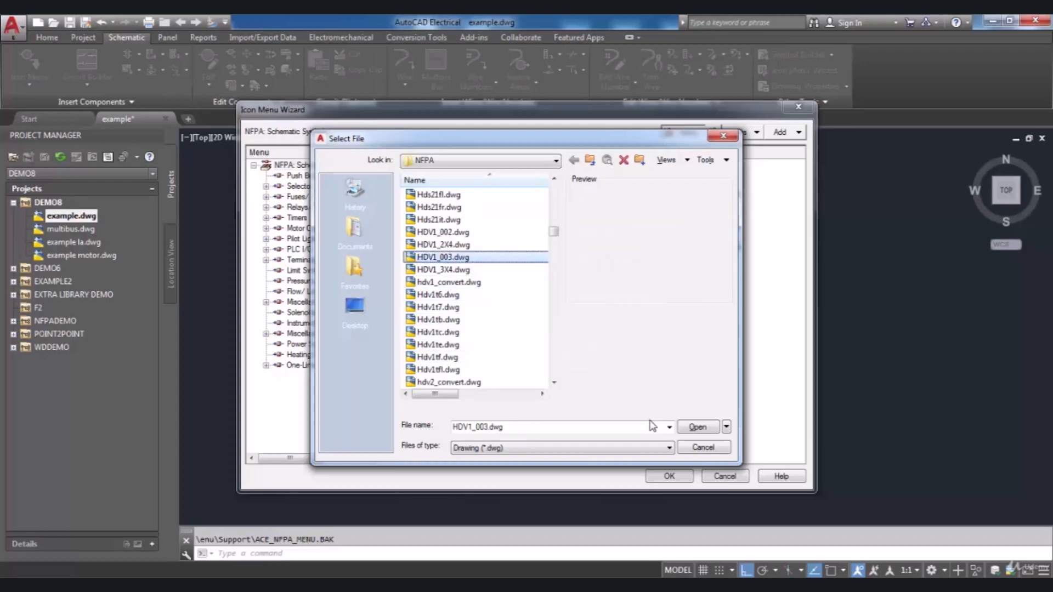
click(695, 428)
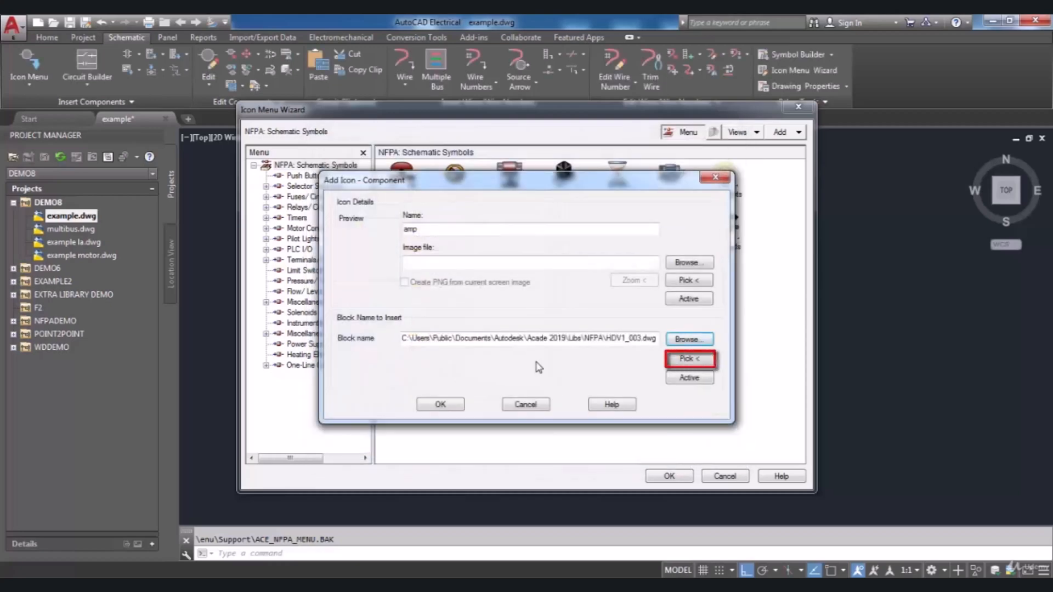
- Set the icon's block by selecting the inserted symbol in the drawing, then add the amp icon and save the menu
click(685, 359)
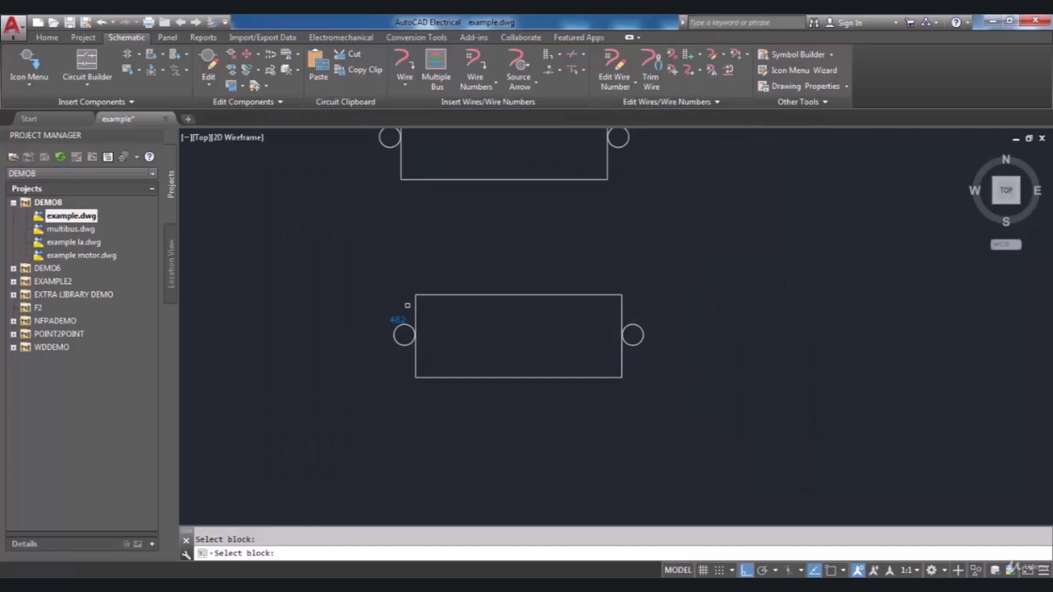
click(415, 303)
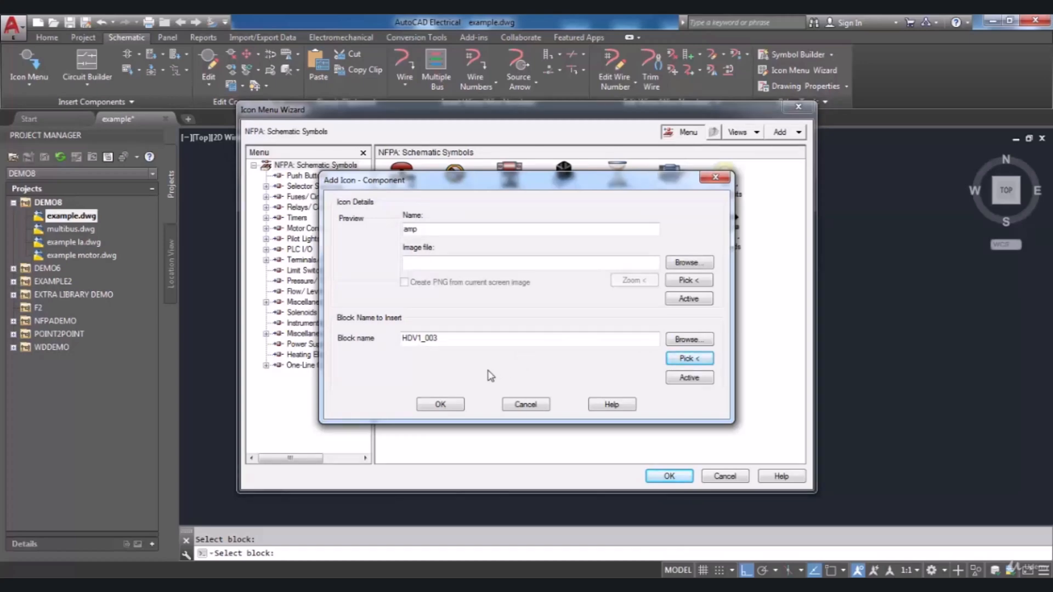
click(440, 405)
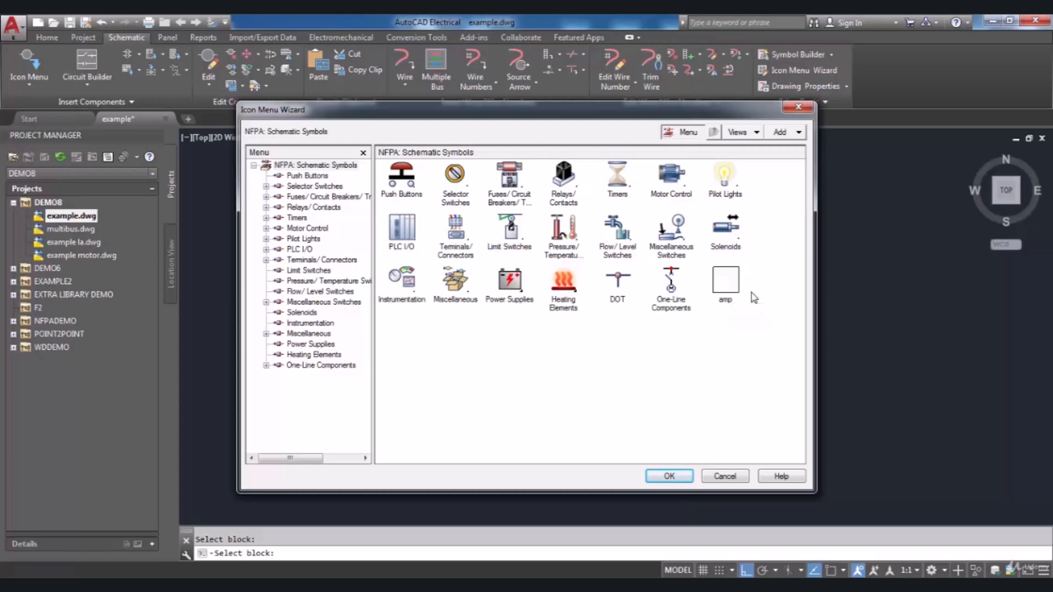
click(738, 291)
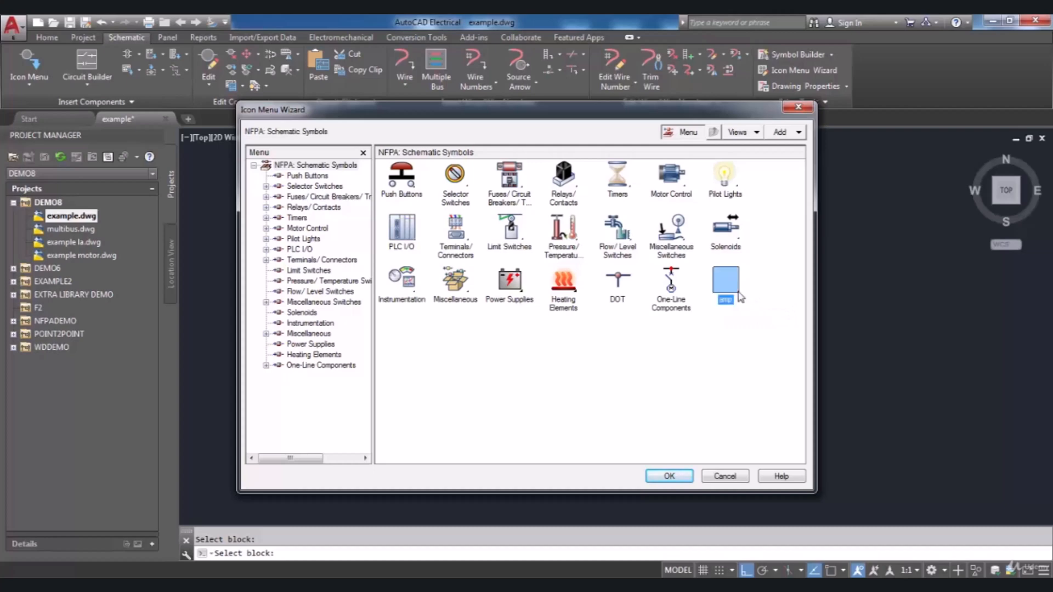
click(669, 476)
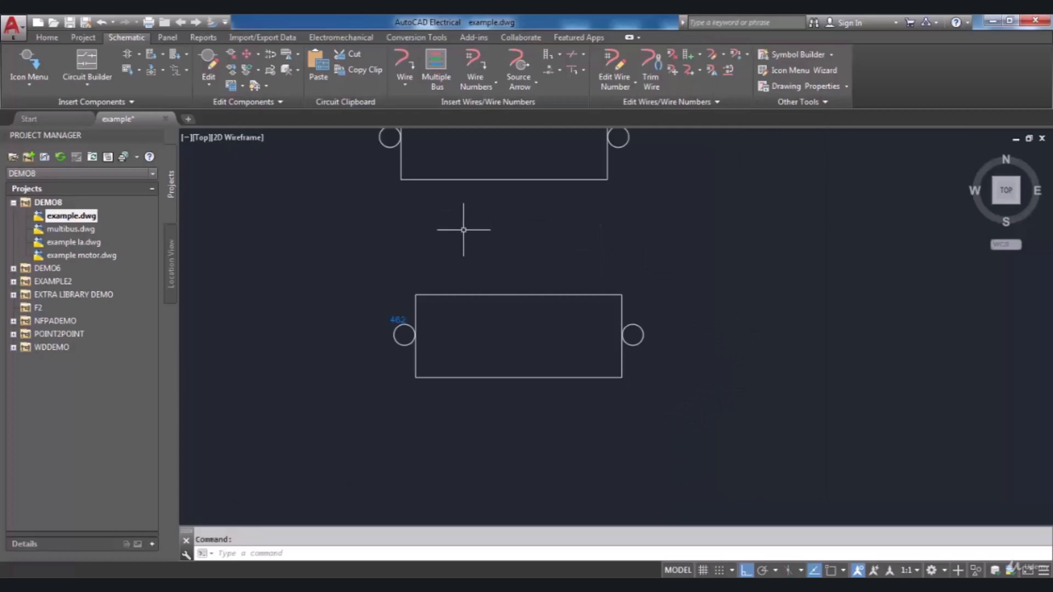
- Insert the amp component from the icon menu below the previously inserted symbol, accepting the component tag 462A
click(33, 65)
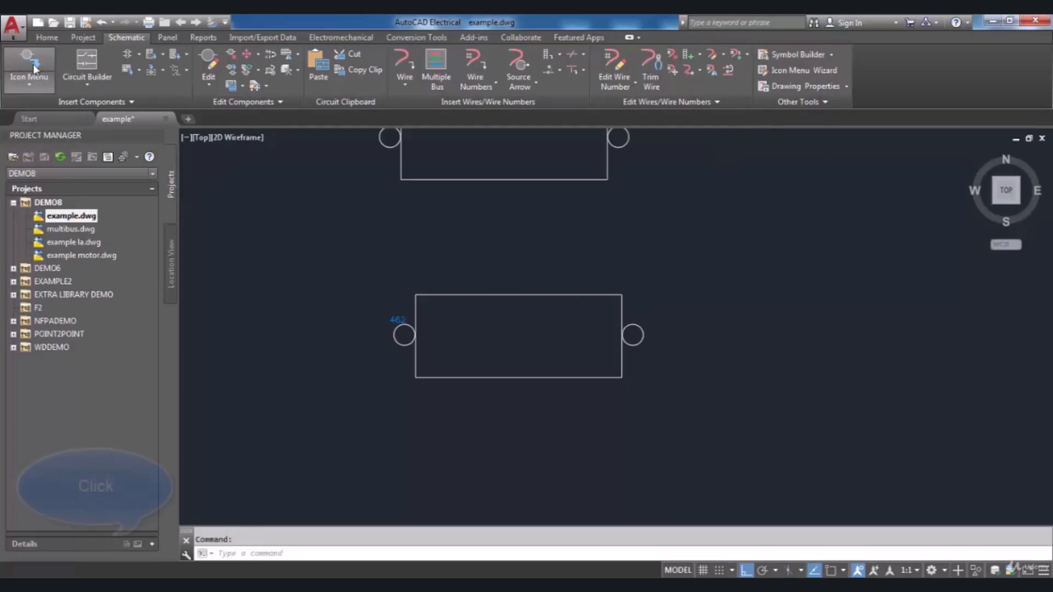
click(510, 340)
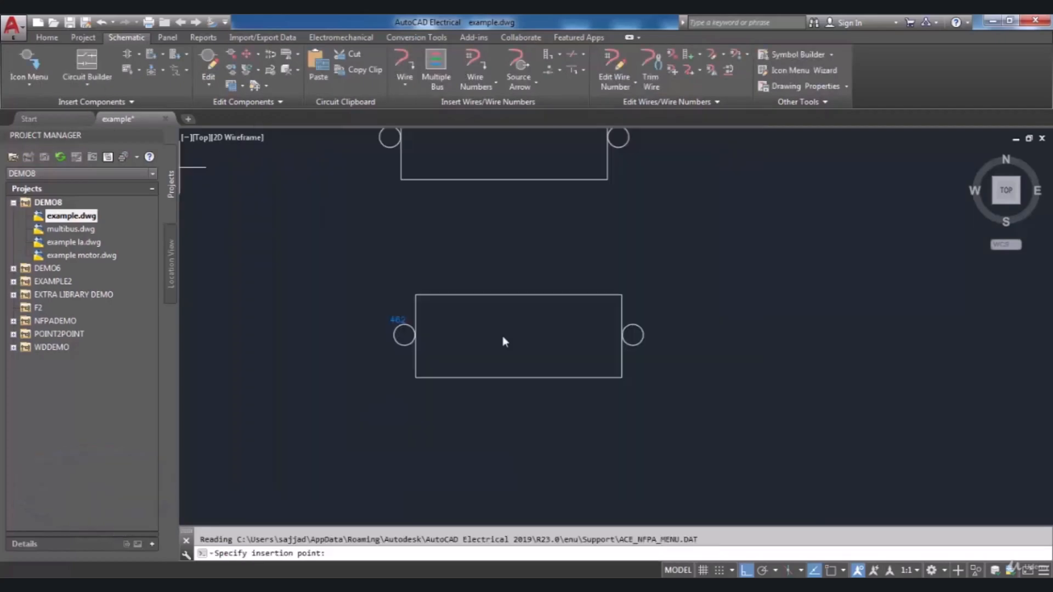
scroll(623, 356, down, 3)
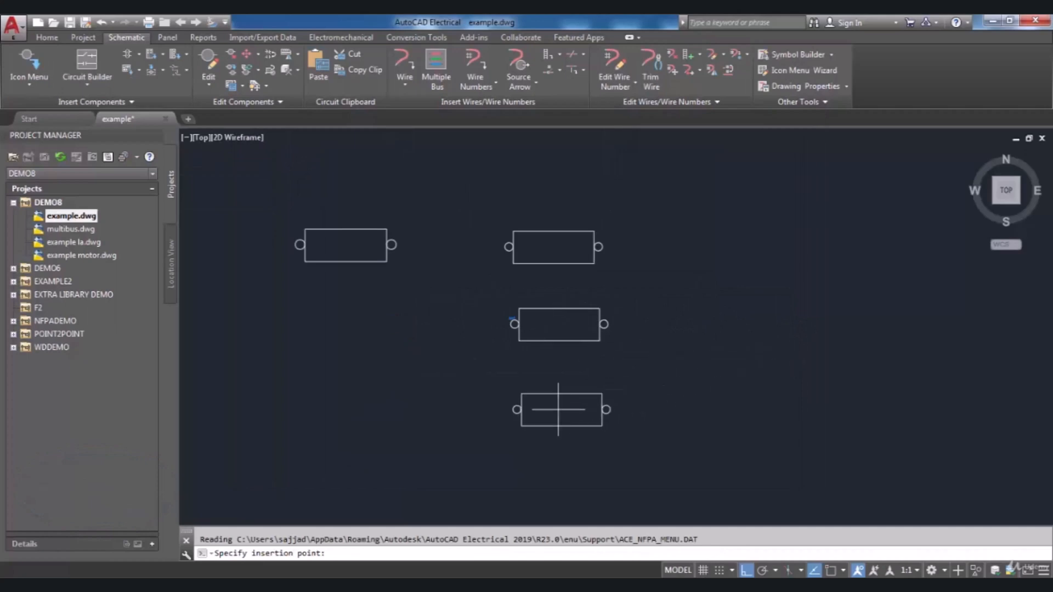
click(559, 406)
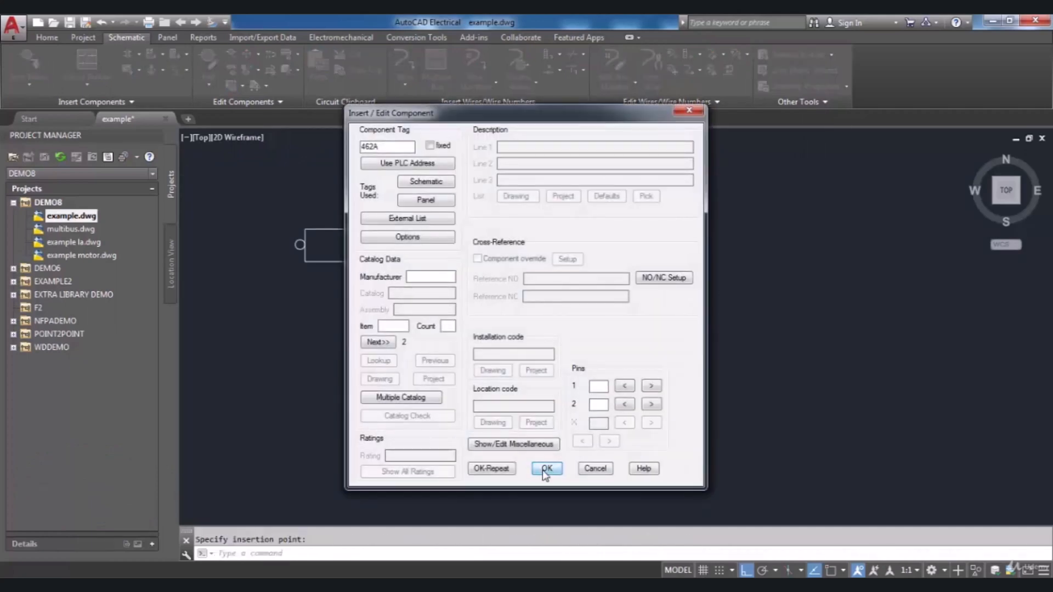
click(546, 469)
- Draw a horizontal wire leftward from the left circle of component 462A and end the wire command
scroll(552, 418, up, 2)
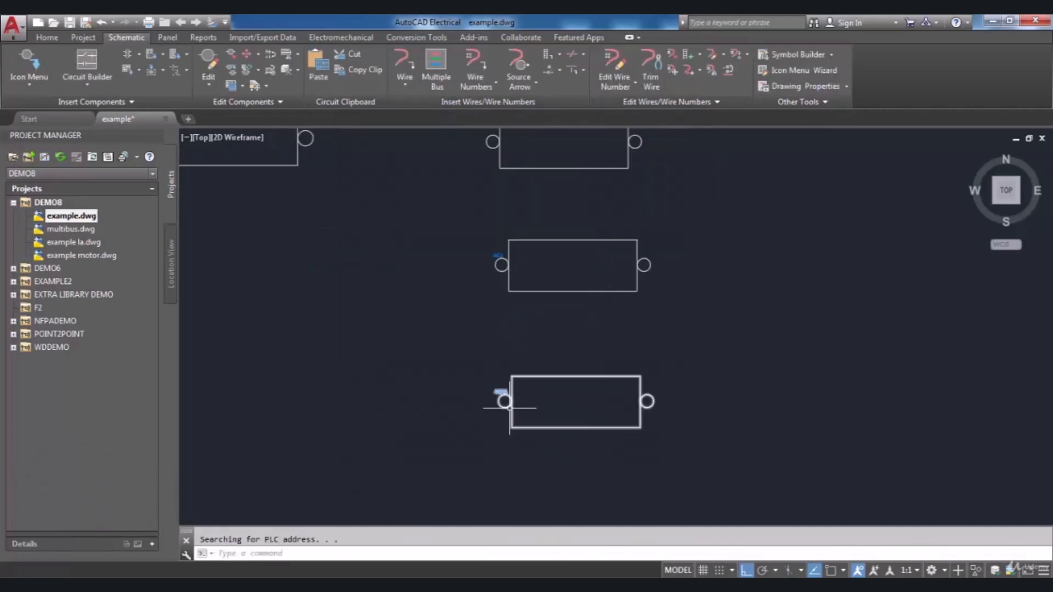
click(403, 64)
scroll(493, 406, up, 3)
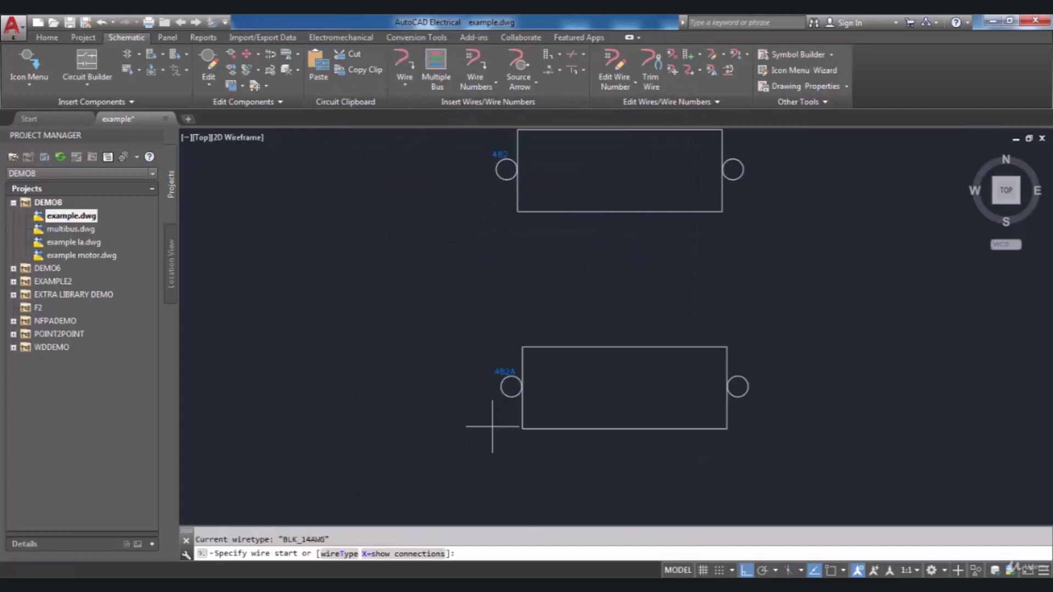
click(499, 380)
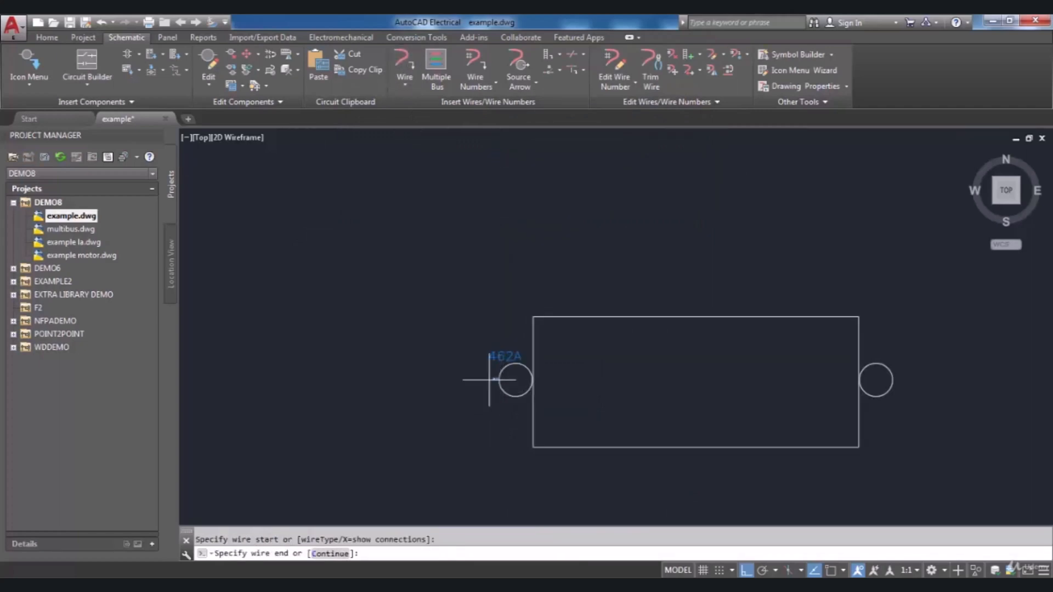
click(347, 379)
key(Escape)
- Draw a horizontal wire rightward from the right circle of component 462A and end the wire command
scroll(547, 346, down, 3)
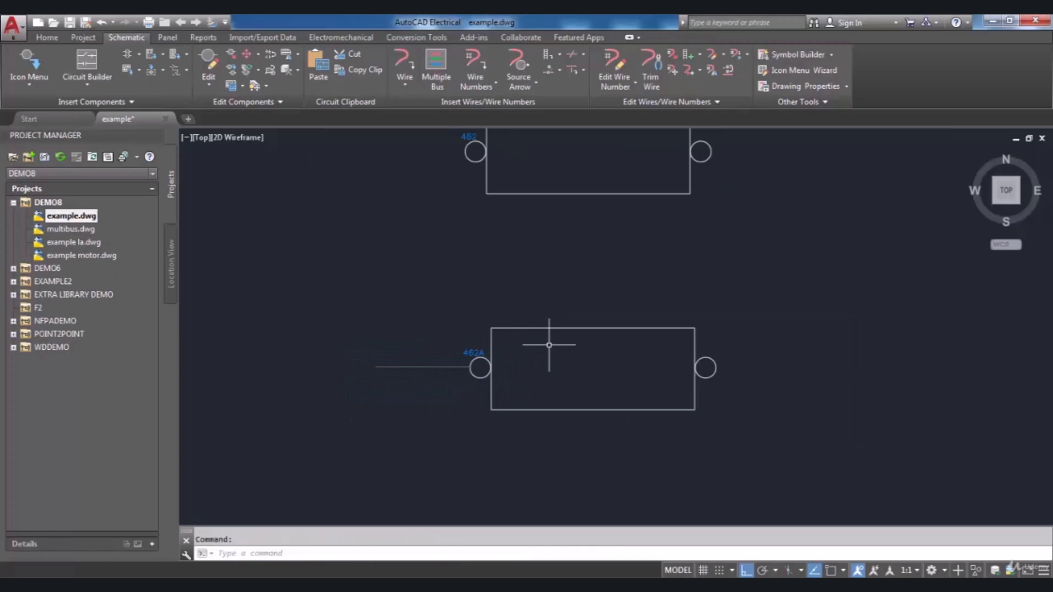
click(420, 85)
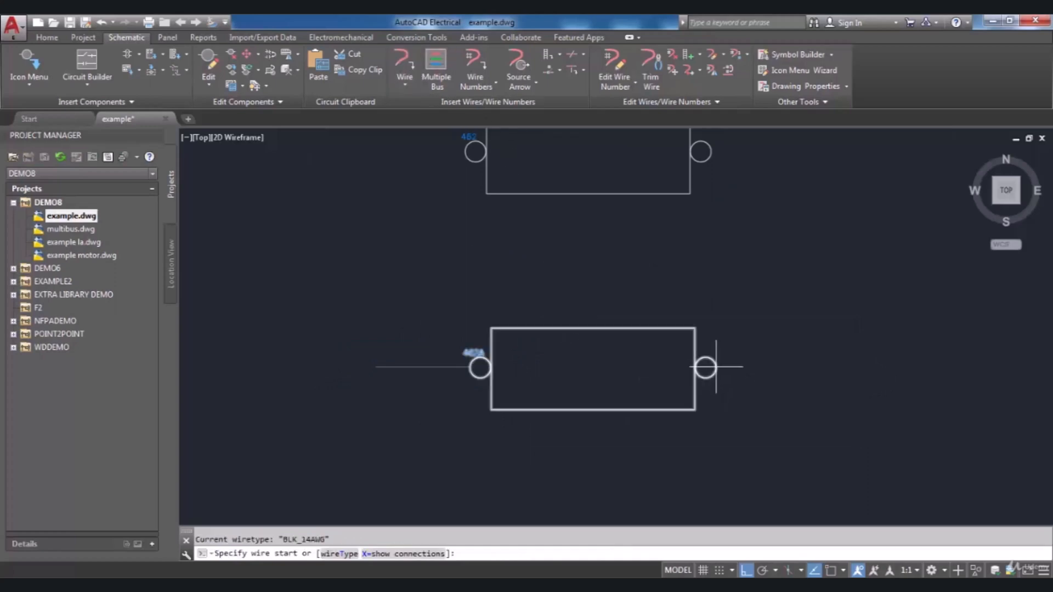
click(714, 366)
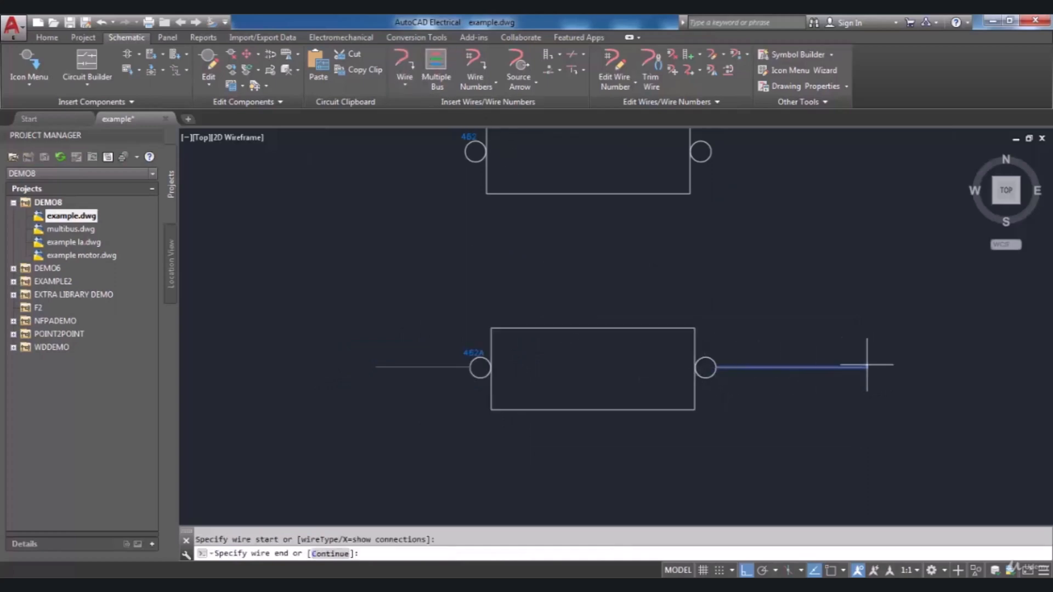
click(819, 344)
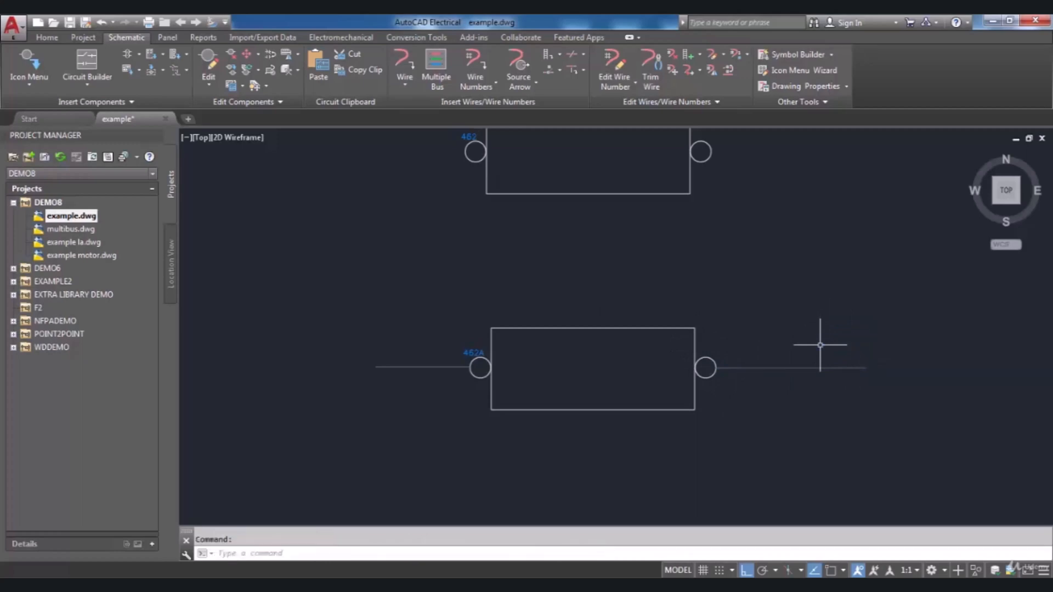